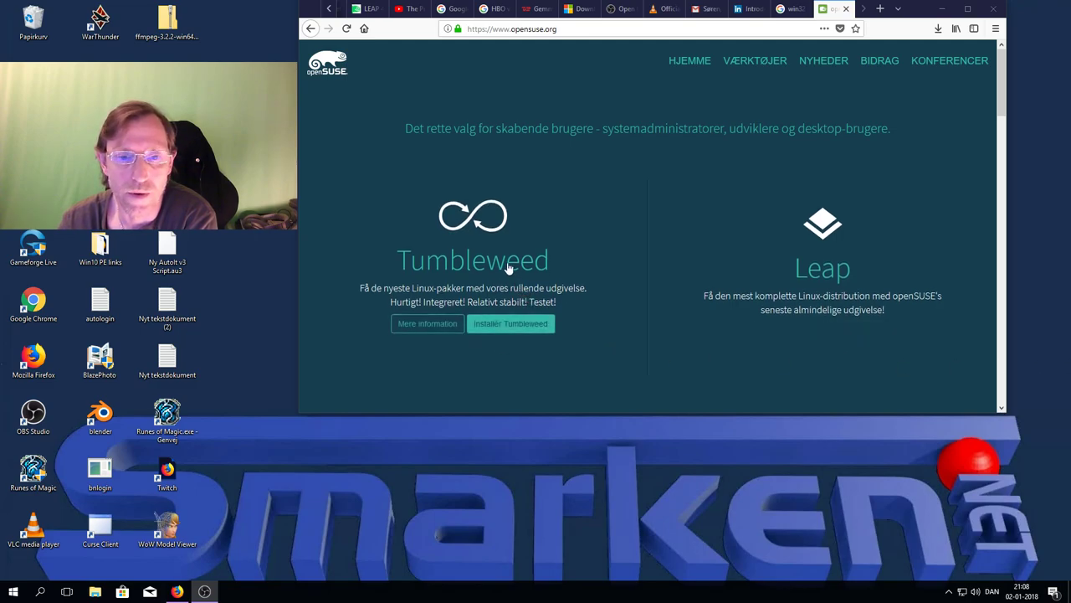
Download the openSUSE Tumbleweed 64-bit network CD/USB Stick ISO through its direct link and save the file.
left_click(566, 32)
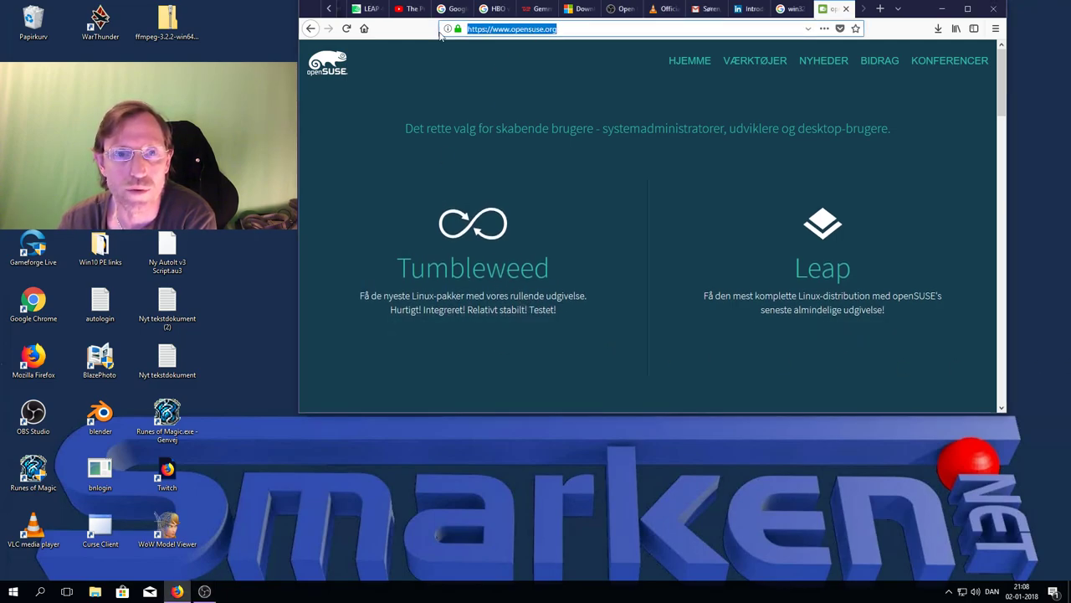
mouse_move(802, 229)
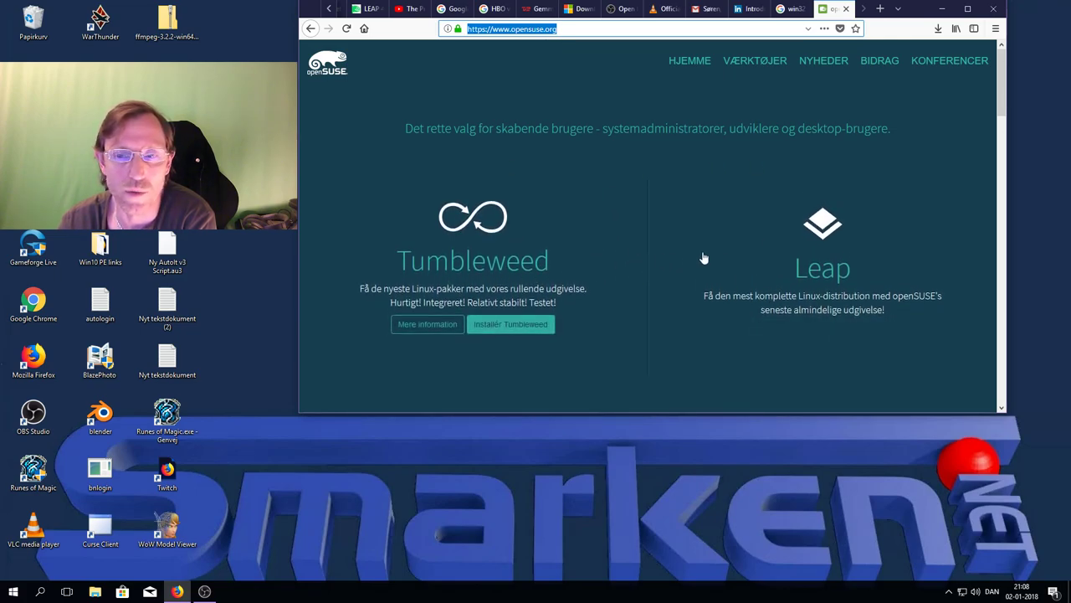
left_click(507, 332)
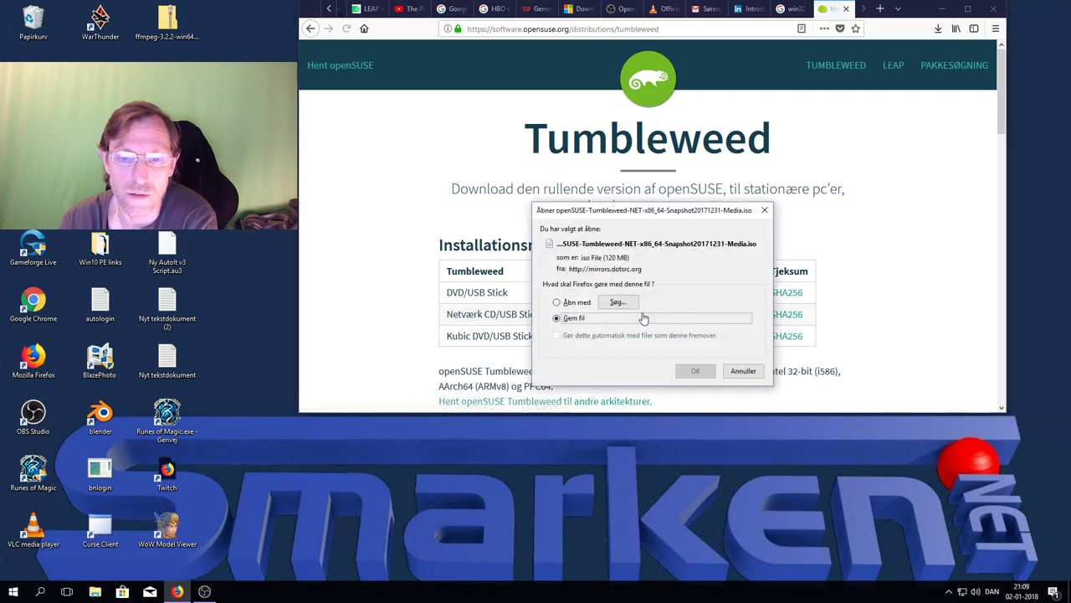
left_click(696, 371)
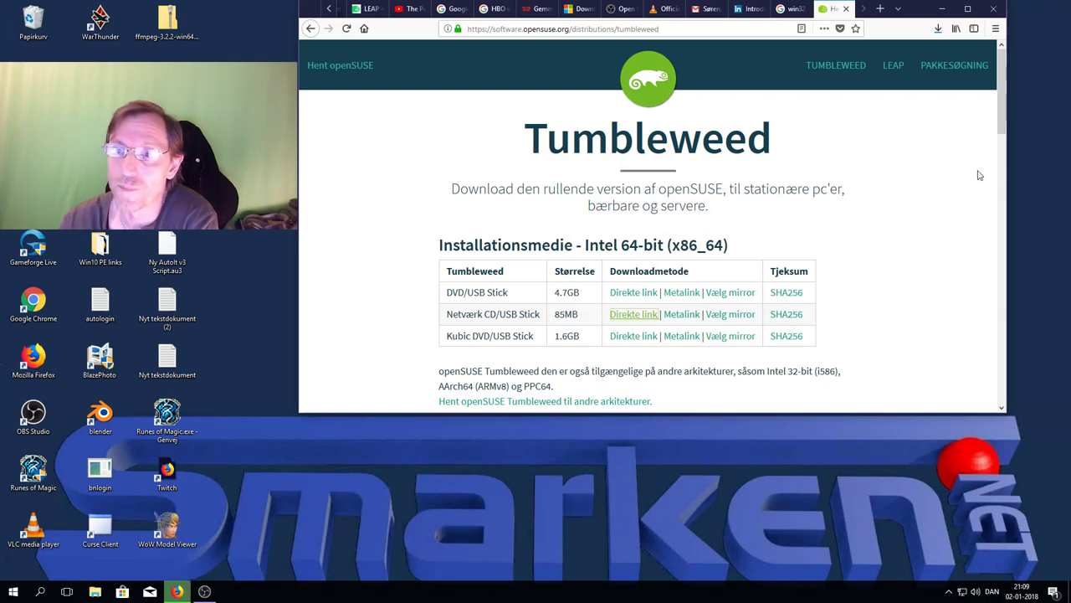
Show the downloaded Tumbleweed ISO in its folder and widen the name column to fit the full file name.
left_click(939, 30)
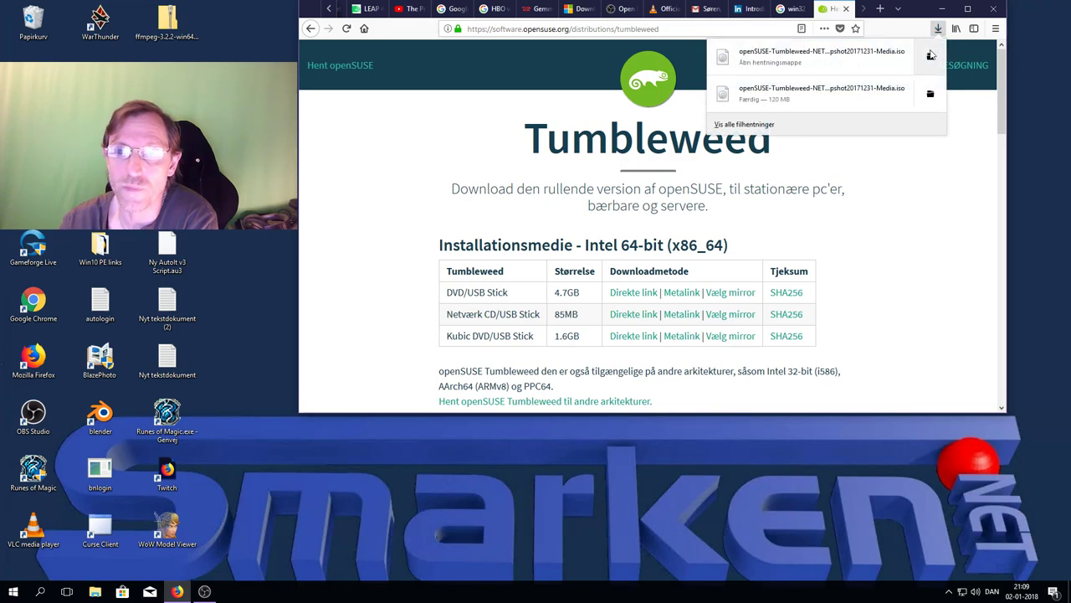
left_click(931, 57)
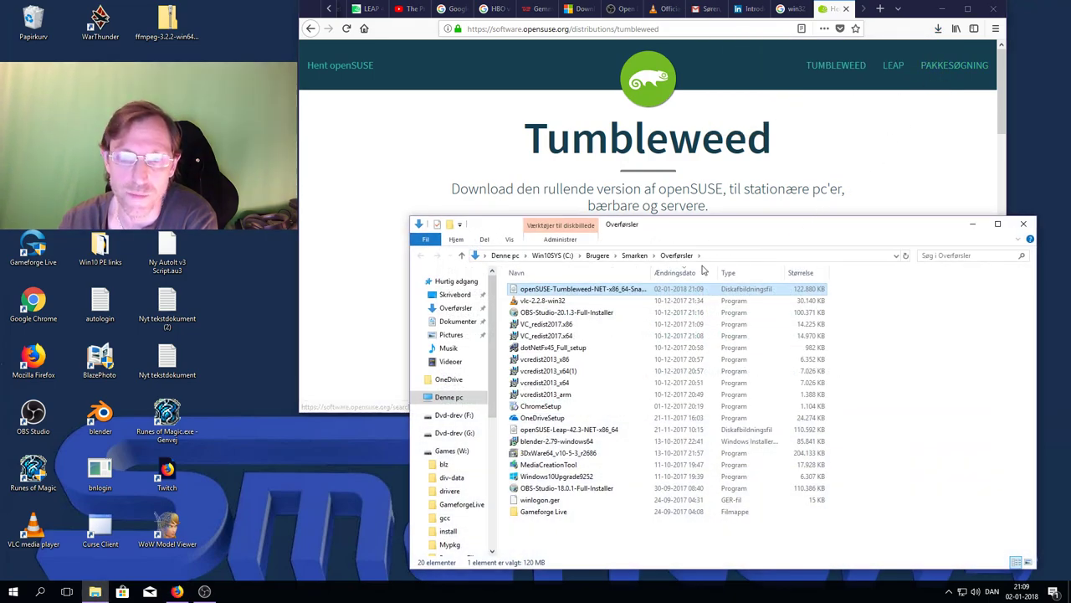
left_click_drag(655, 272, 734, 271)
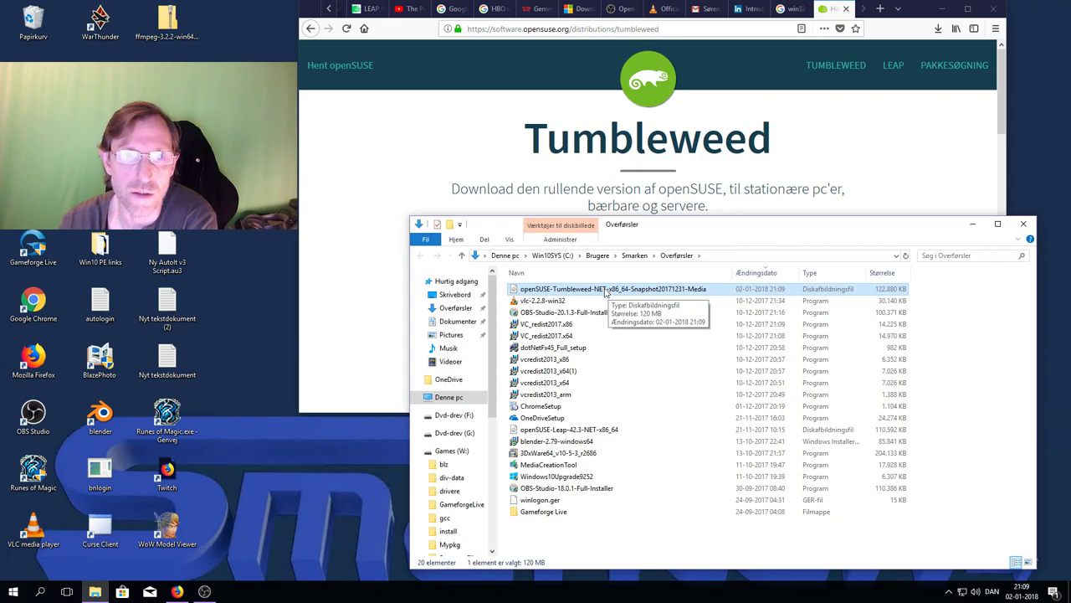
Examine the disc burner choices for burning the Tumbleweed ISO and close the burn dialog without burning.
right_click(632, 289)
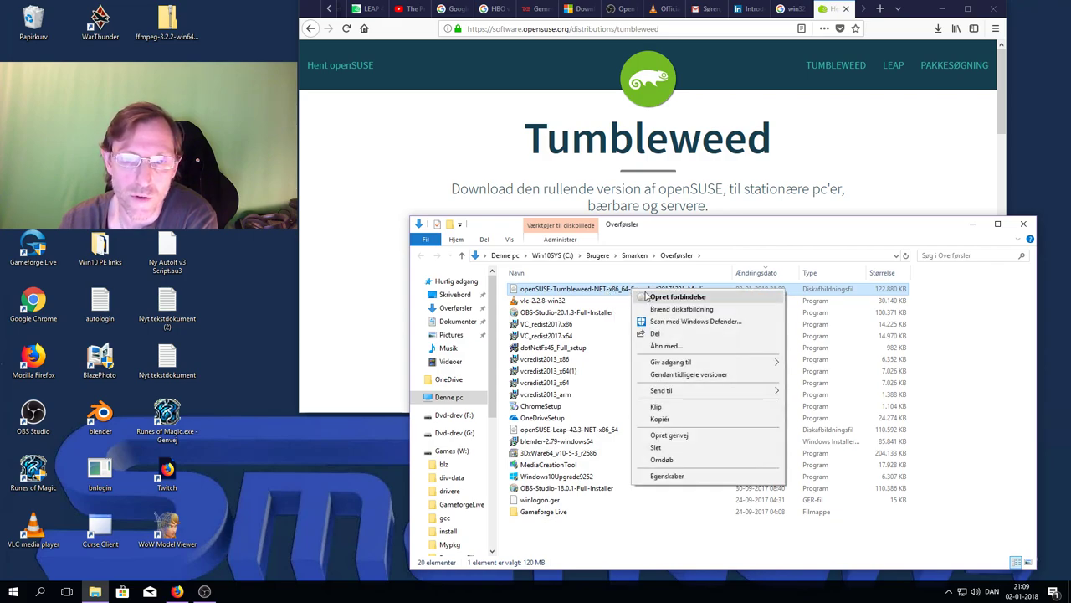
left_click(691, 310)
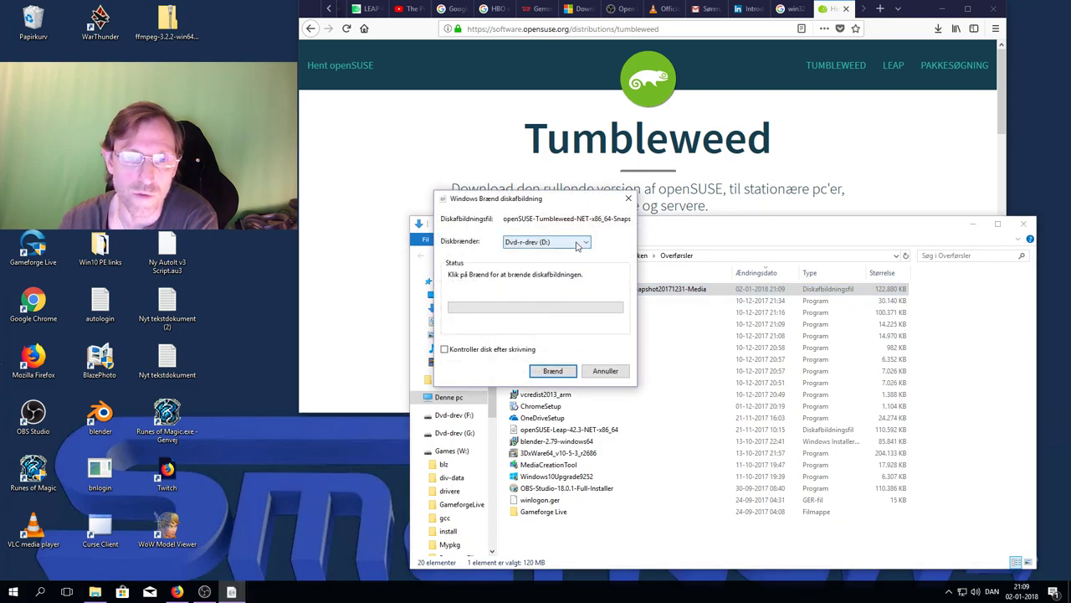
left_click(581, 244)
left_click(583, 245)
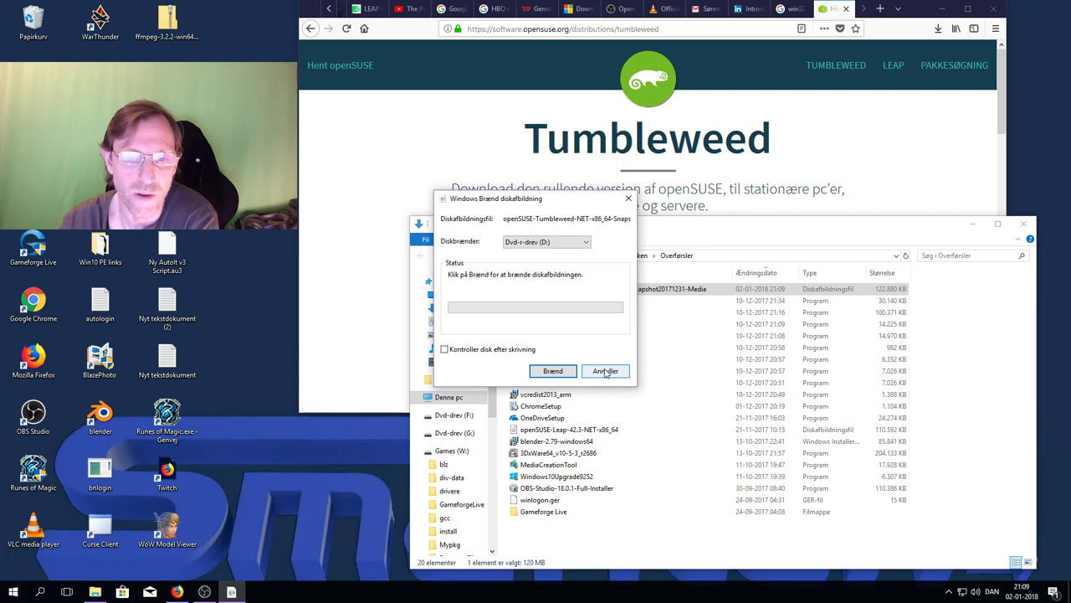
left_click(600, 374)
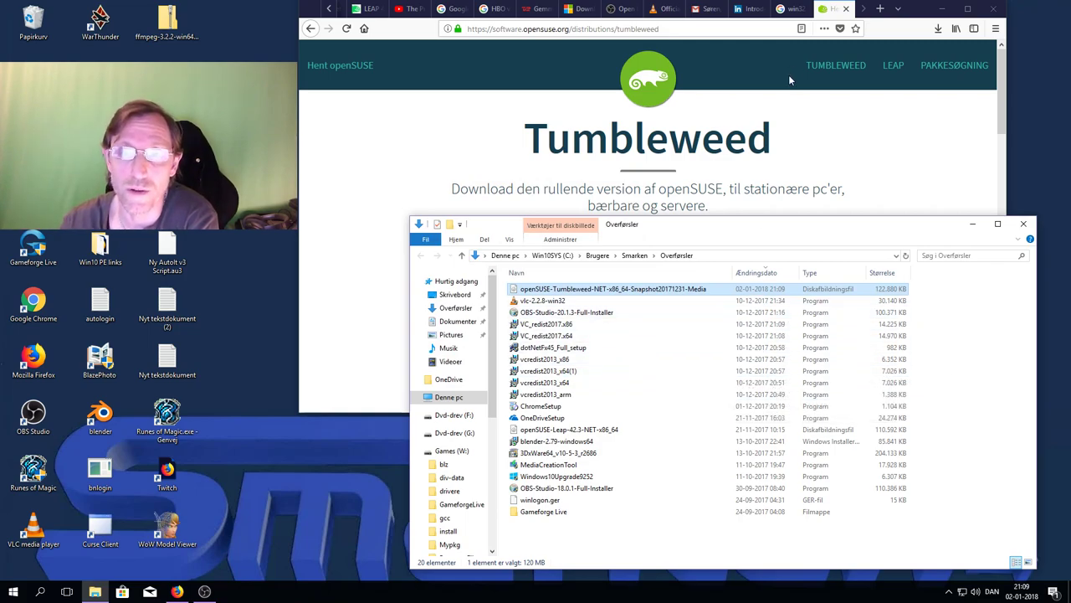
Download the Win32 Disk Imager installer from its SourceForge project page found in the Google results and save it.
left_click(792, 10)
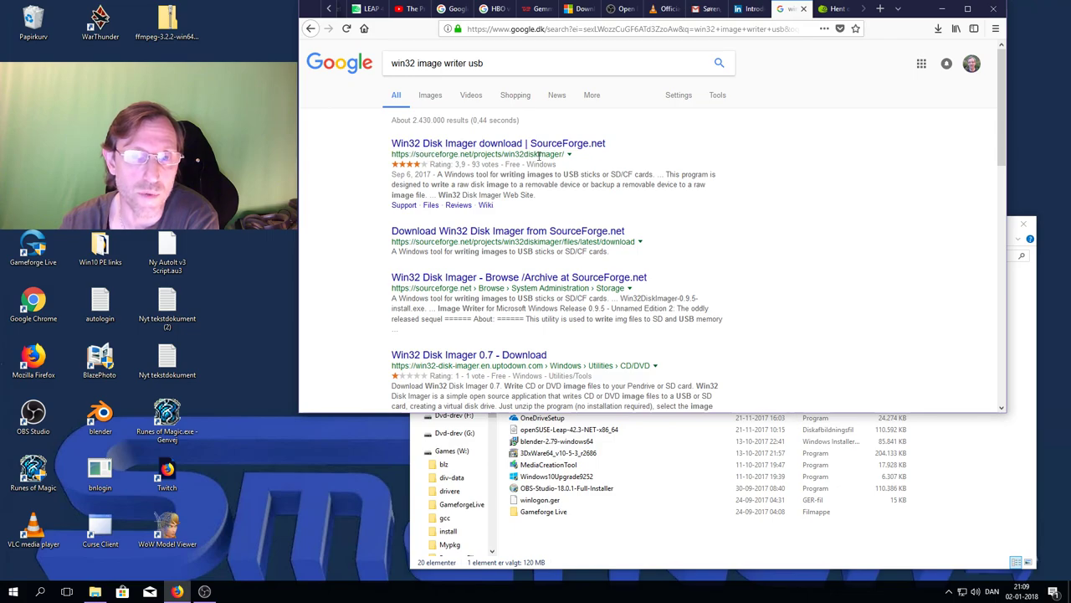
left_click(568, 144)
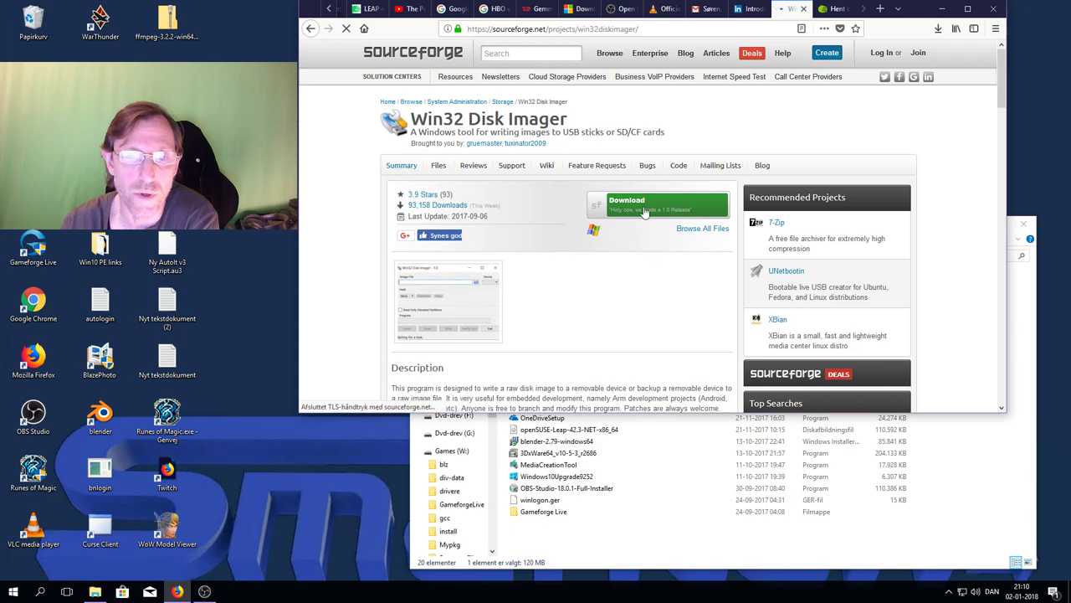
left_click(657, 209)
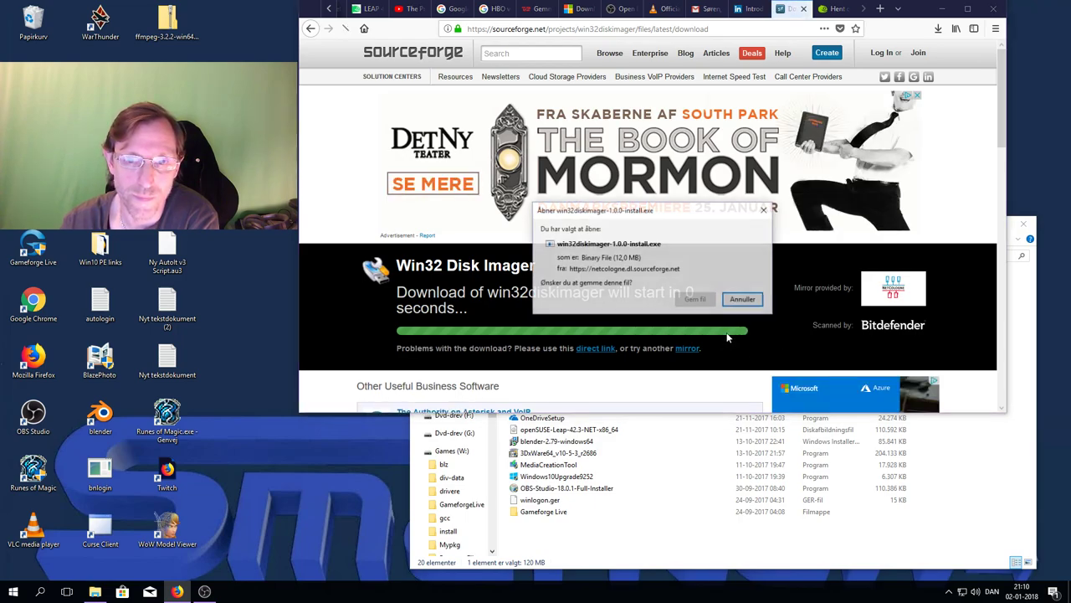
left_click(699, 303)
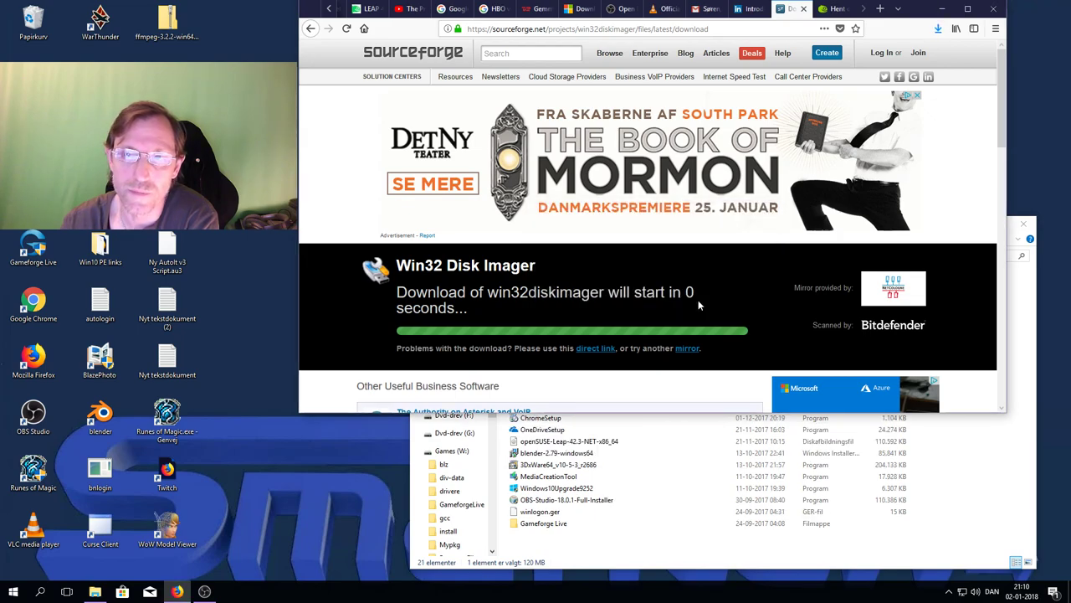
Run win32diskimager-1.0.0-install.exe, accept the license agreement and install to the default folder without a desktop shortcut.
left_click(939, 29)
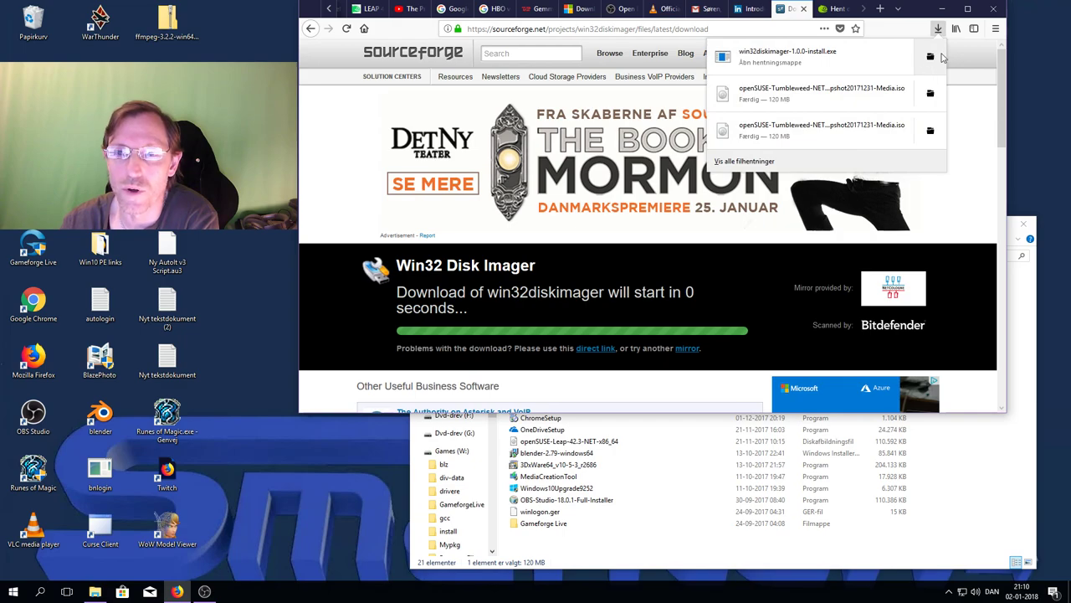
left_click(775, 54)
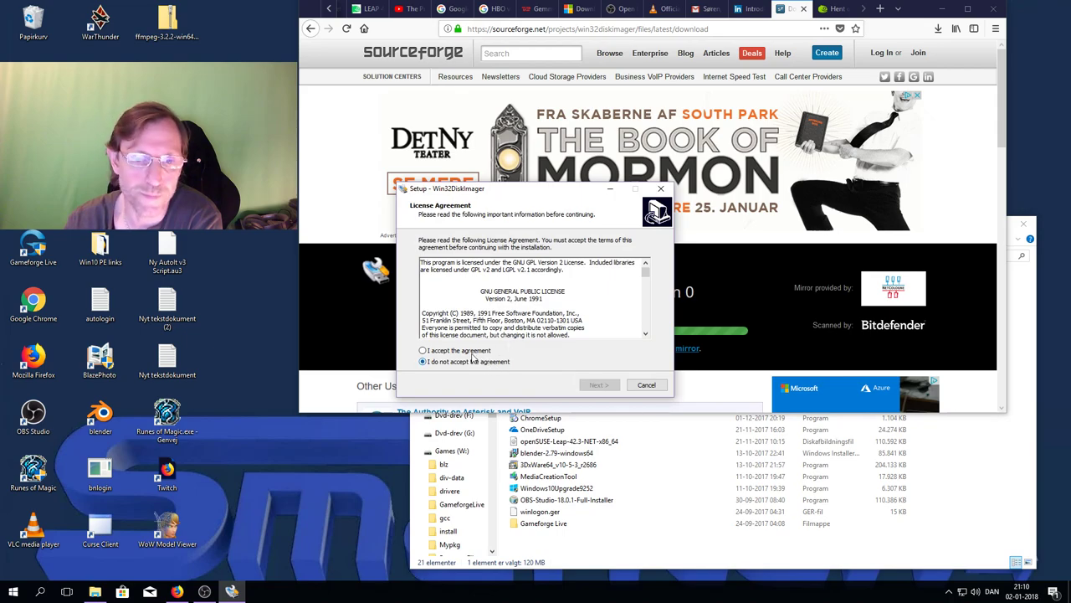
left_click(468, 351)
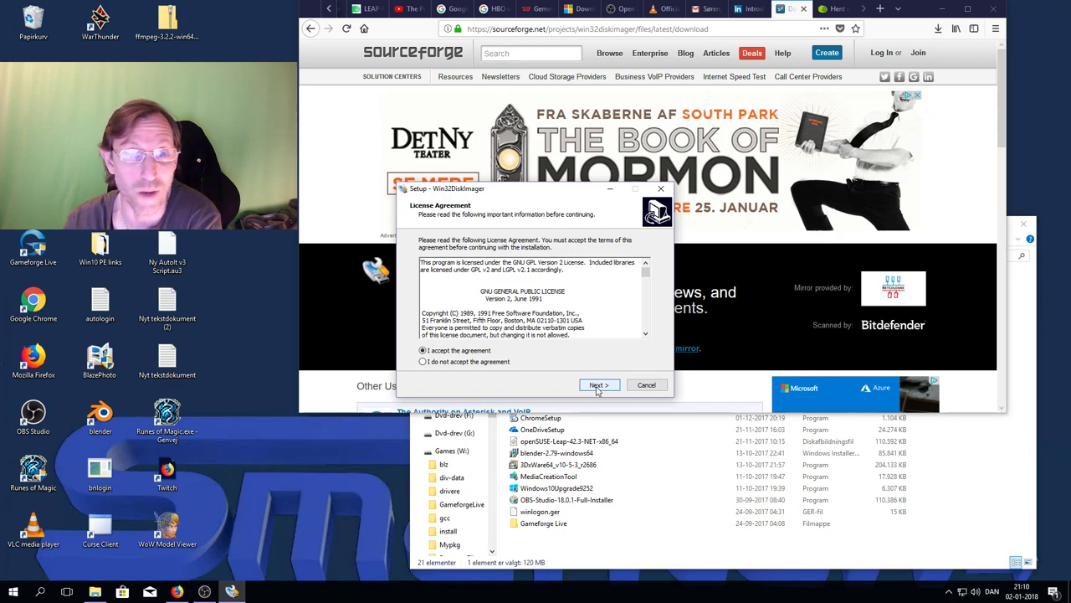
left_click(597, 386)
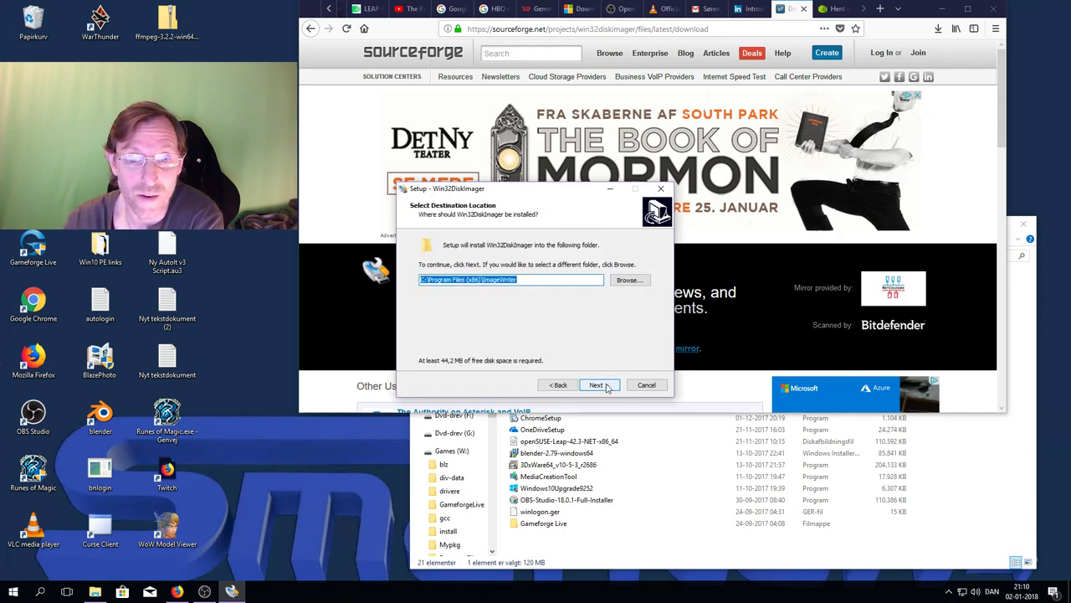
left_click(597, 385)
left_click(598, 386)
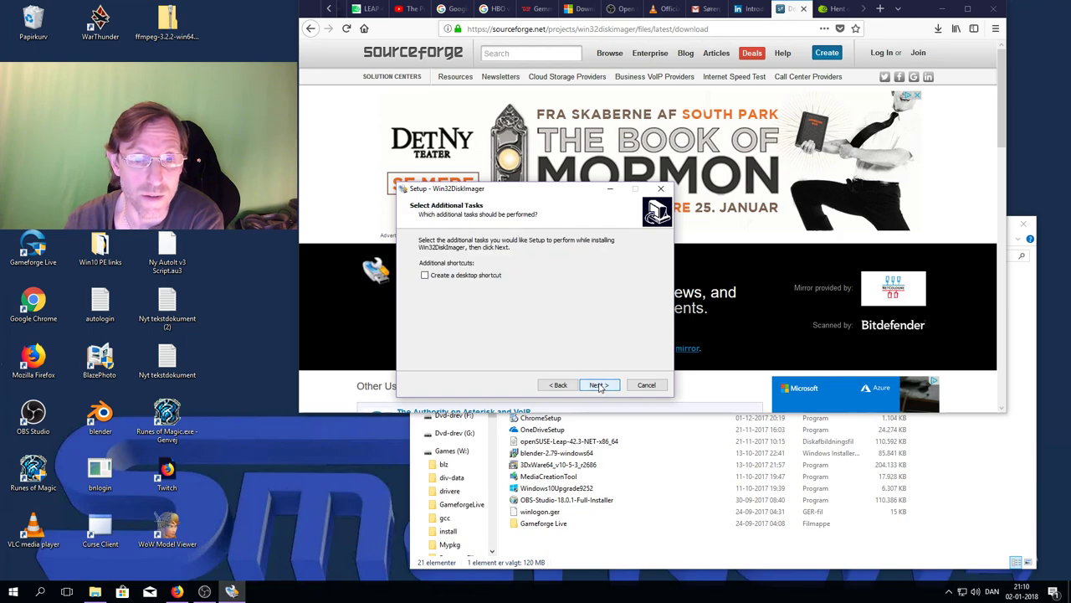
left_click(606, 387)
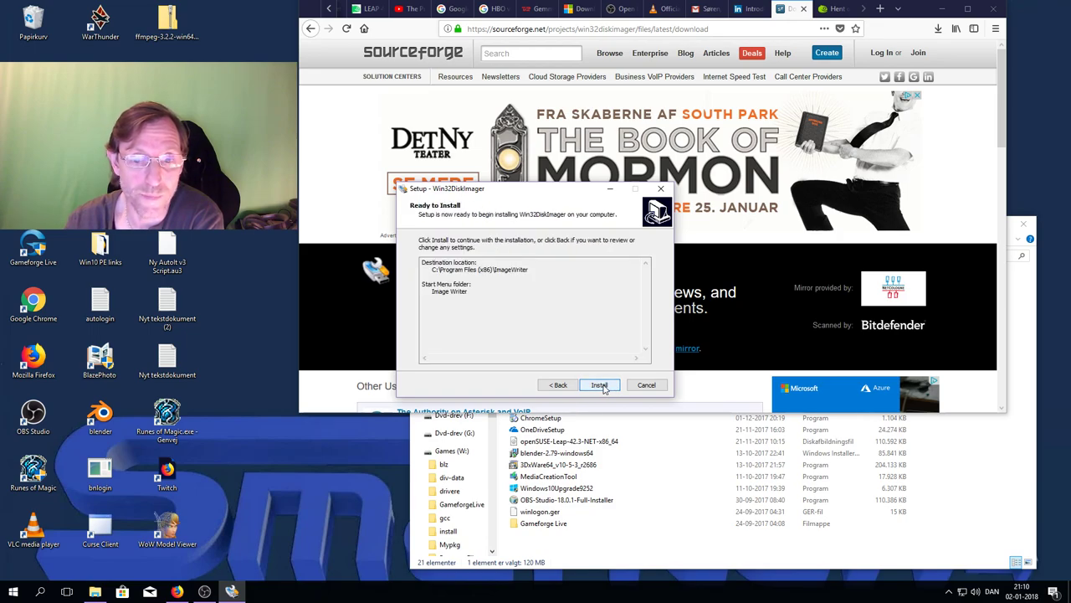
left_click(601, 385)
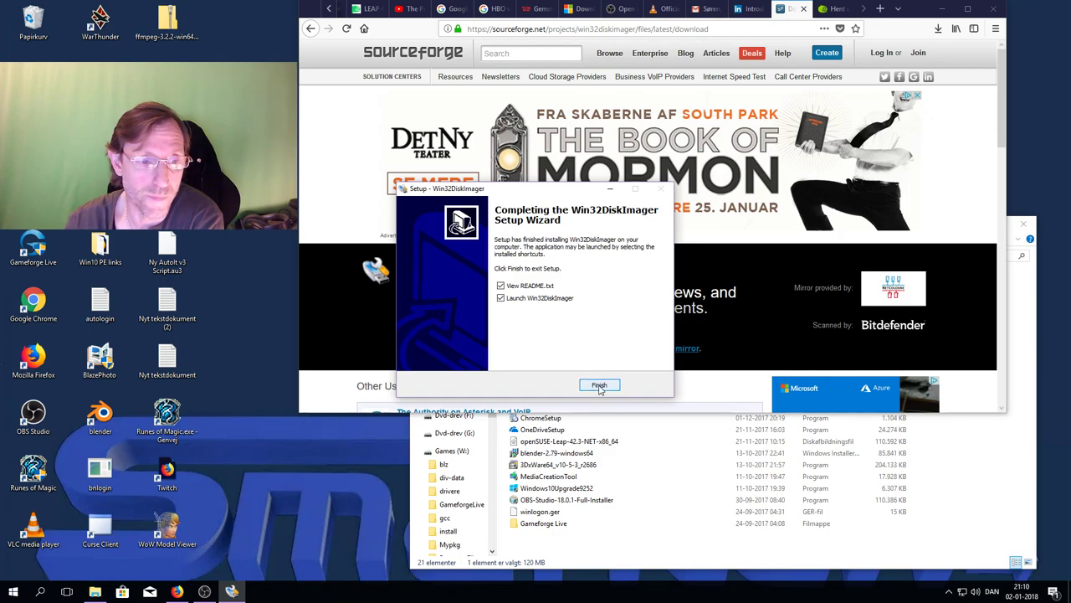
Finish the setup with Win32 Disk Imager launched, close the README and move the imager window clear of the Explorer window's area.
left_click(600, 387)
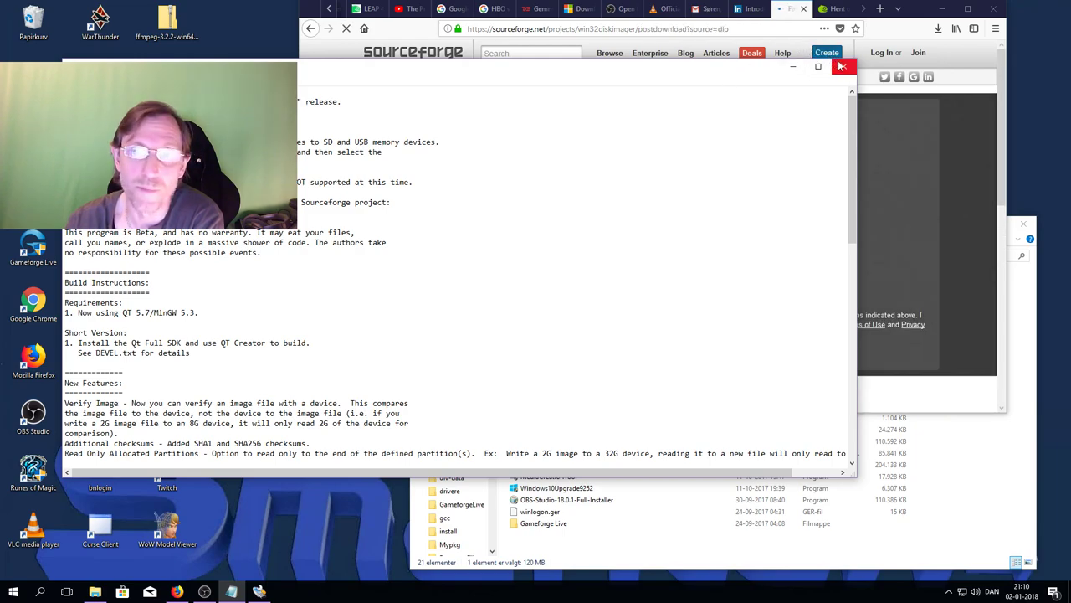
left_click(845, 69)
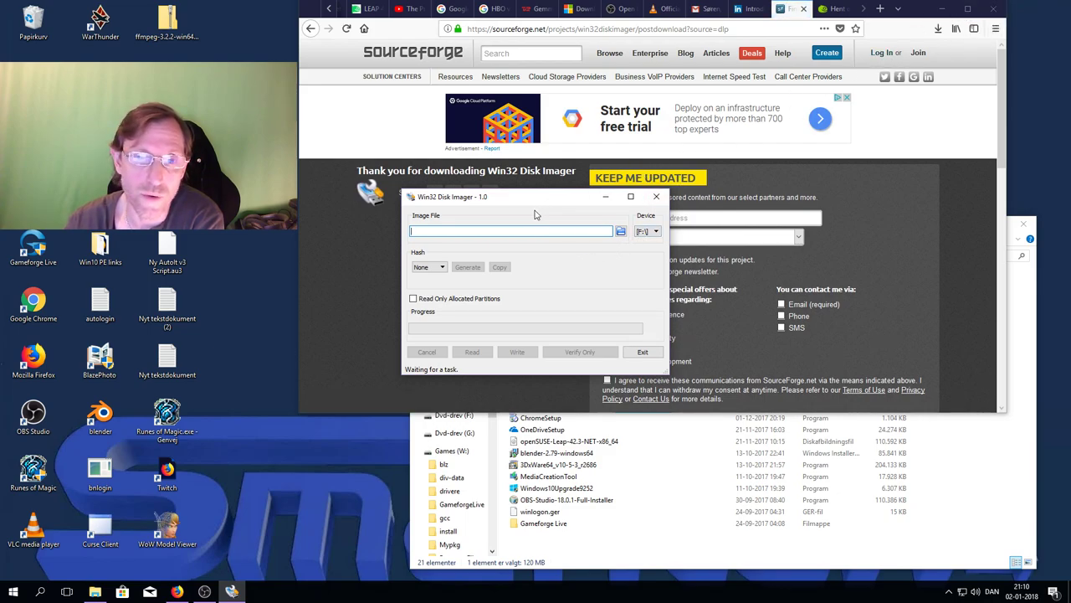
left_click_drag(503, 204, 383, 185)
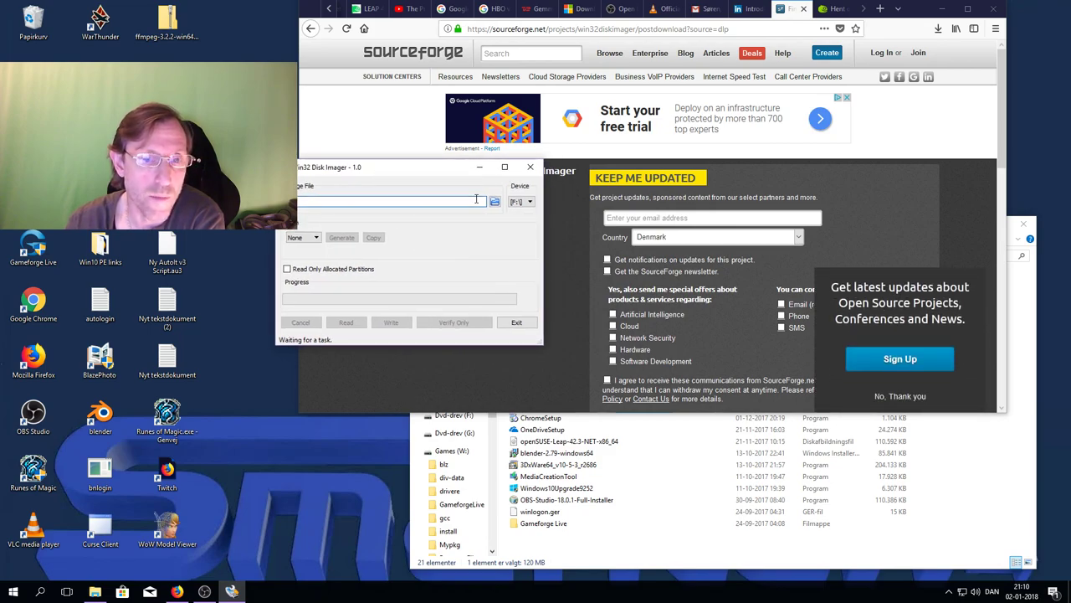
Identify the Install Debian GNU/Linux USB drive in File Explorer's drive tree and set Win32 Disk Imager's target device to L:\.
left_click(529, 202)
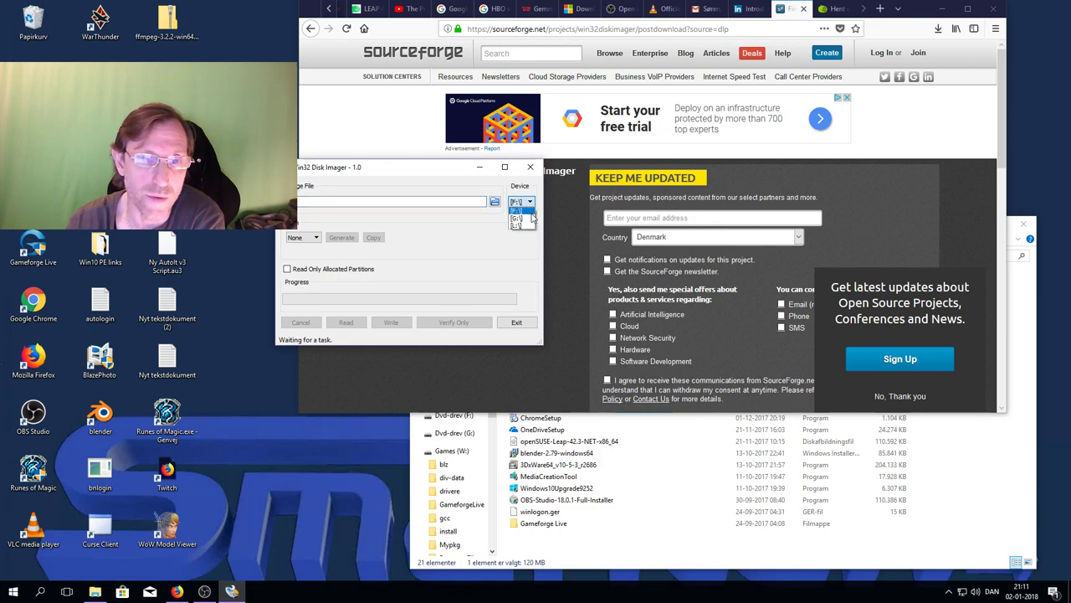
left_click(646, 544)
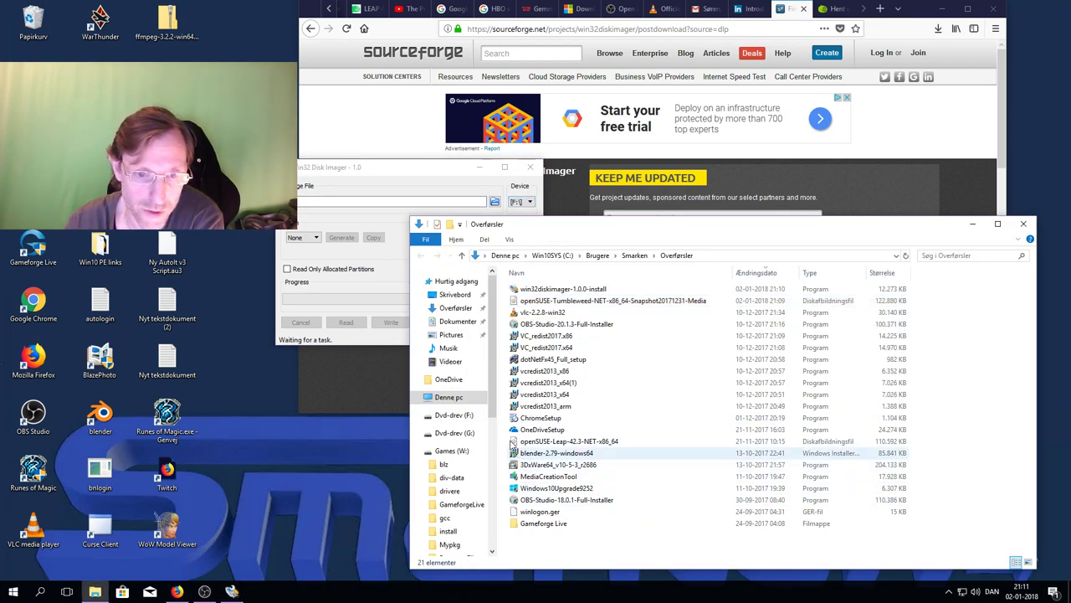
left_click_drag(493, 411, 495, 551)
scroll(493, 553, "up", 2)
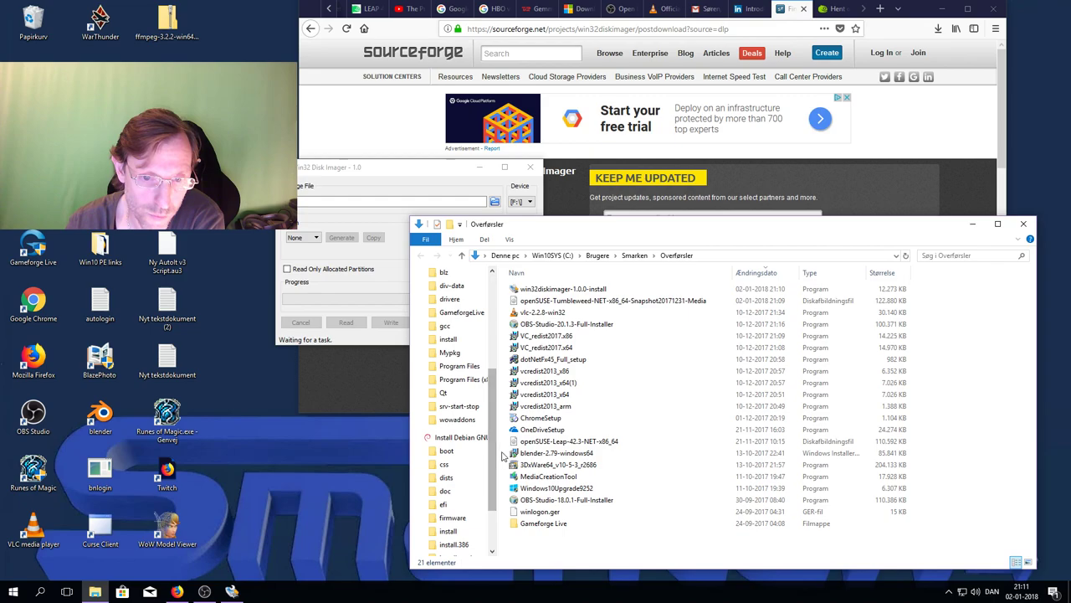
left_click_drag(500, 453, 553, 453)
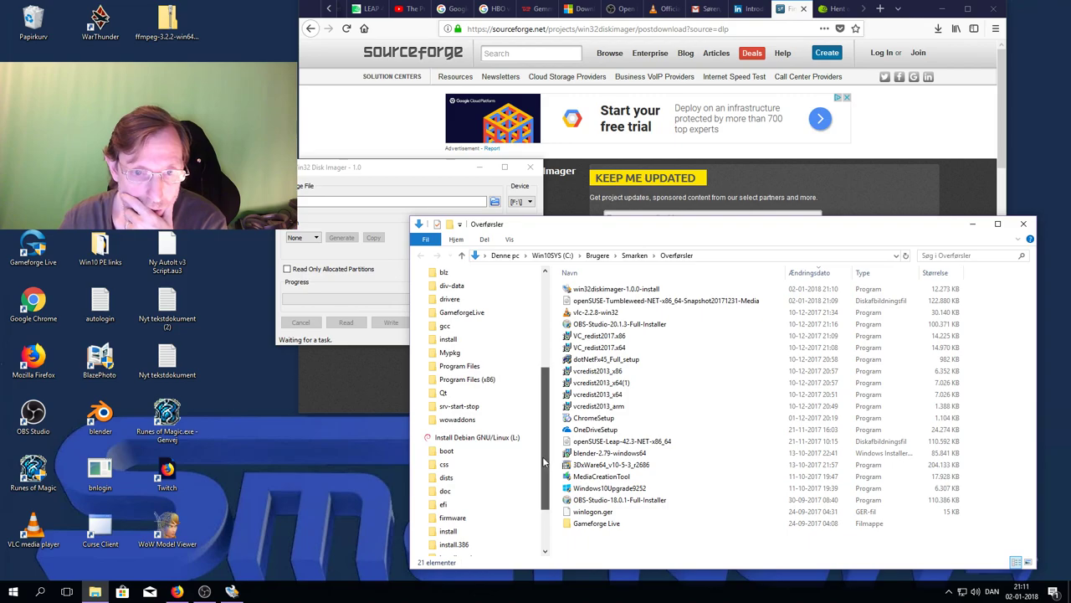
left_click_drag(543, 462, 556, 366)
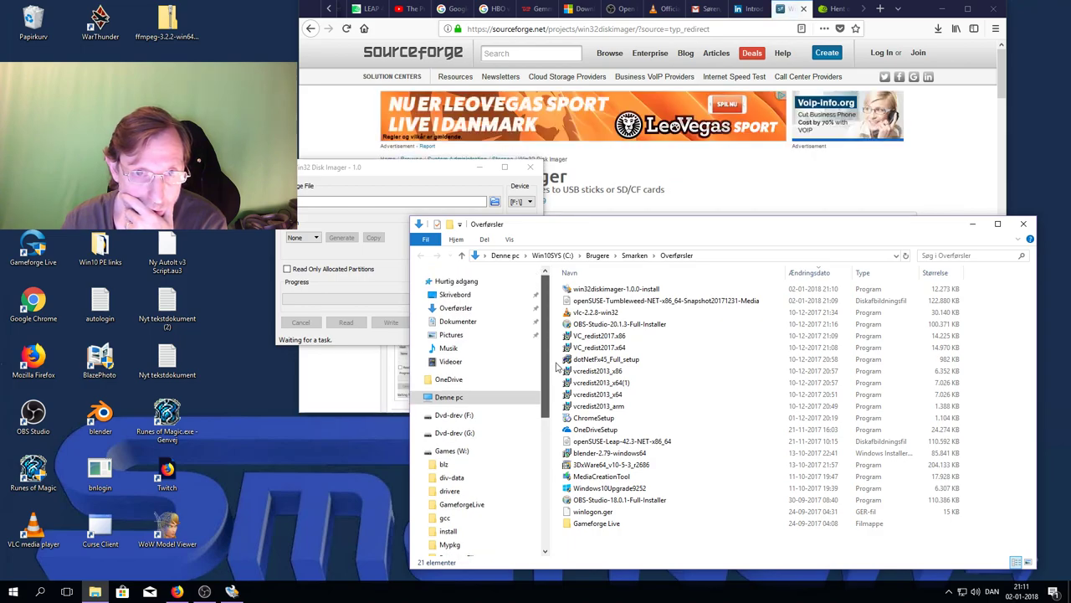
scroll(447, 406, "down", 2)
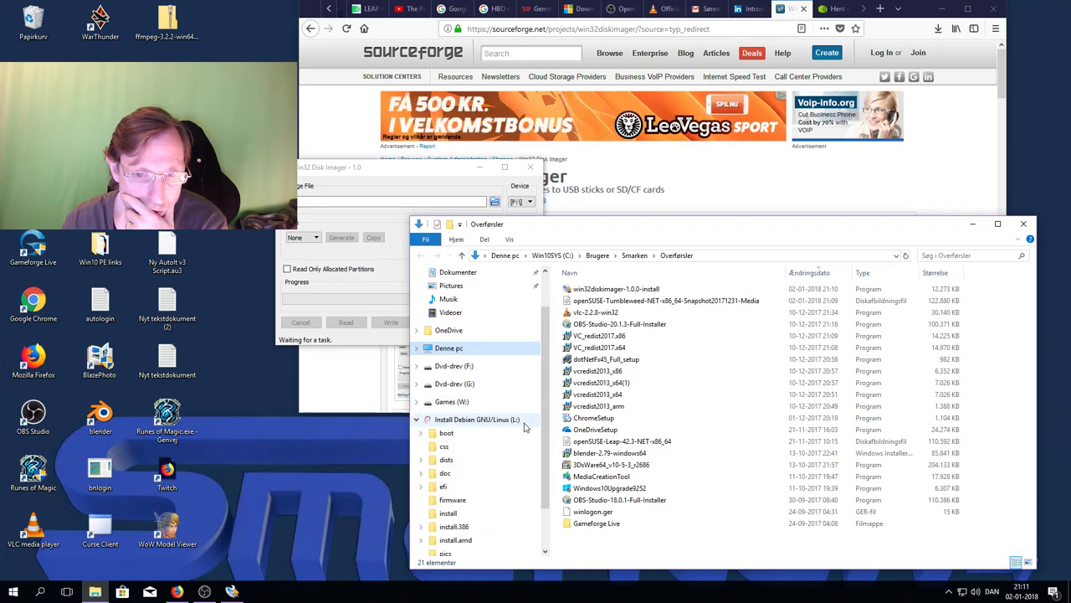
scroll(543, 446, "down", 2)
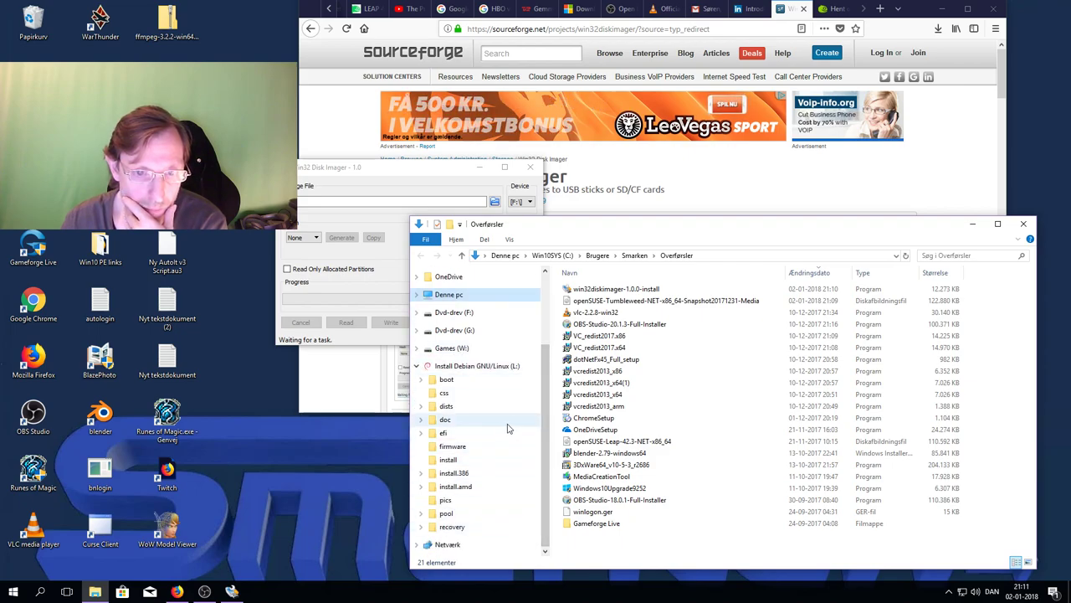
left_click(418, 368)
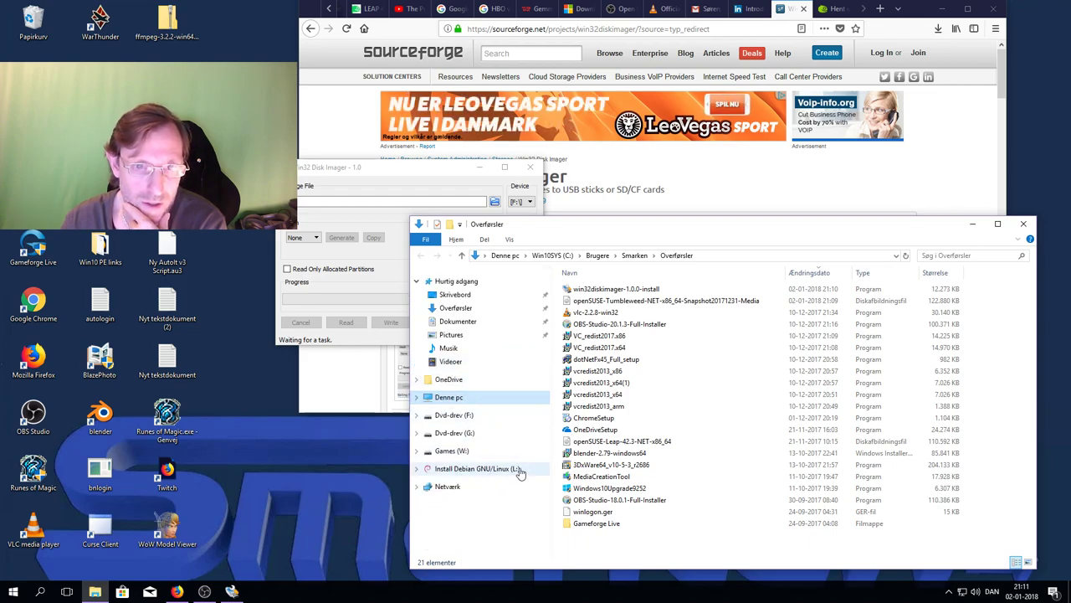
left_click(534, 204)
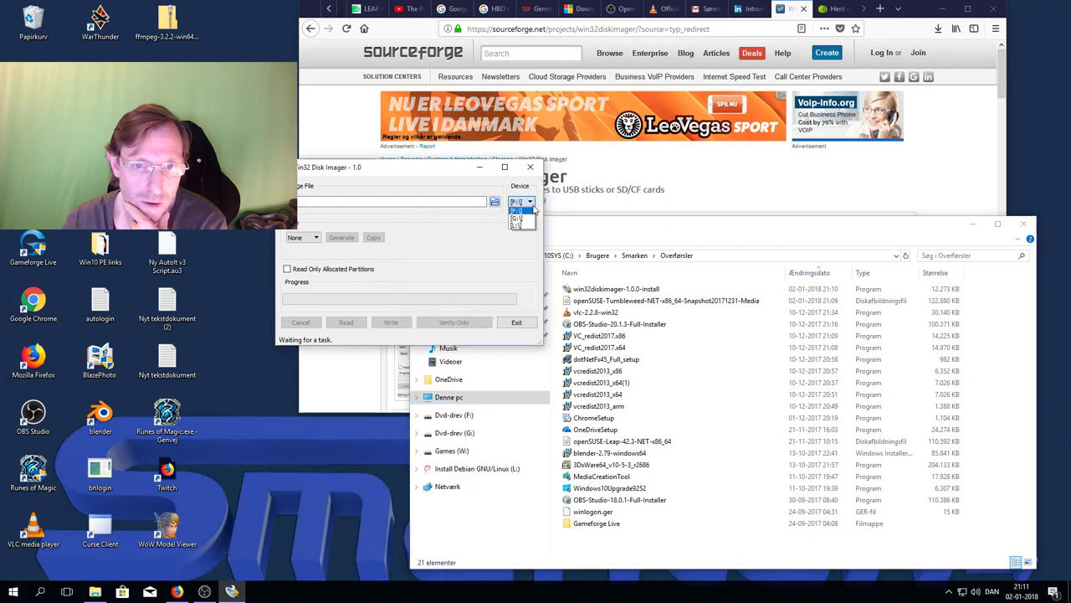
left_click(527, 228)
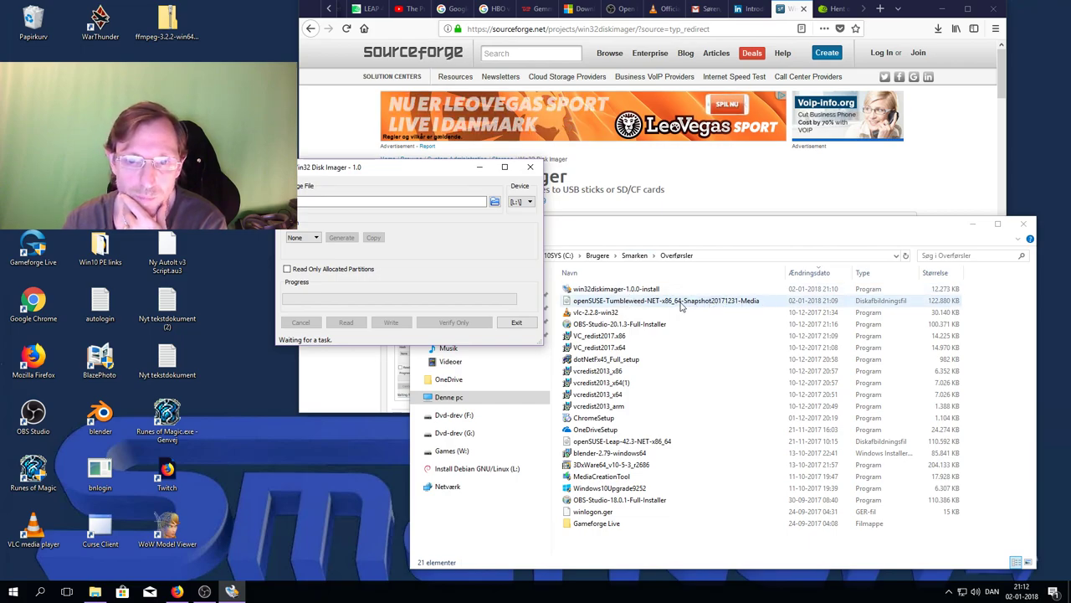
Copy the path of the Downloads folder that holds the openSUSE Tumbleweed ISO from File Explorer.
left_click_drag(743, 303, 494, 202)
left_click(704, 227)
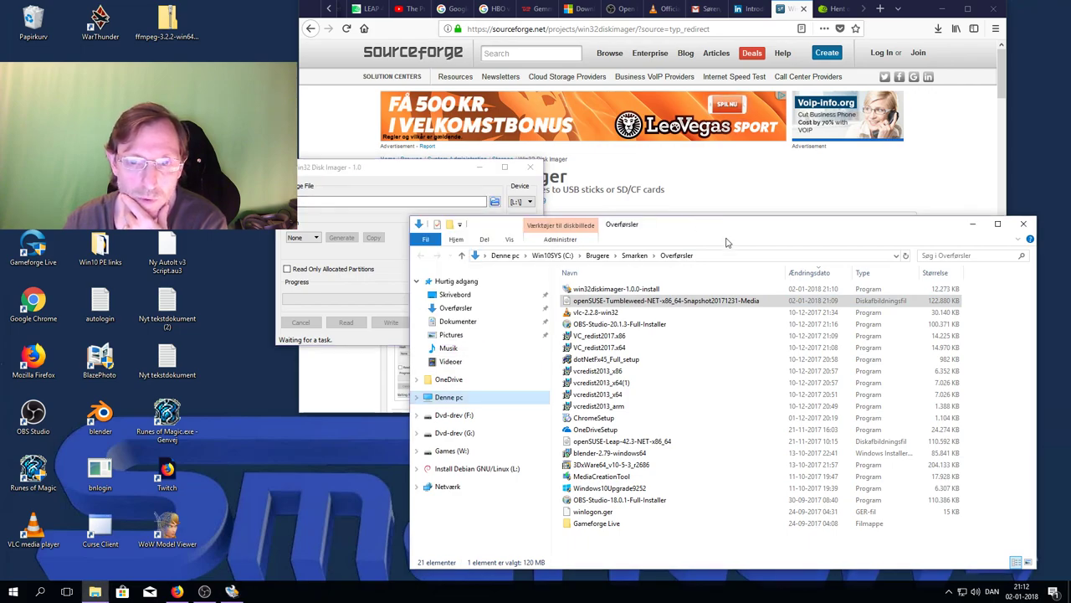
left_click(718, 259)
key("ctrl+c")
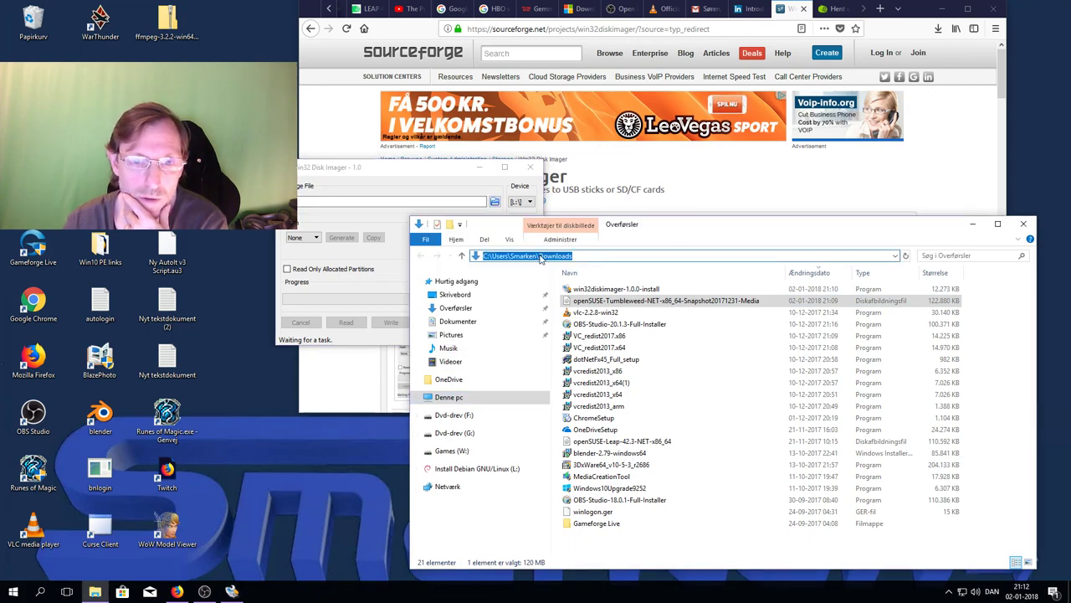
right_click(540, 256)
left_click(569, 290)
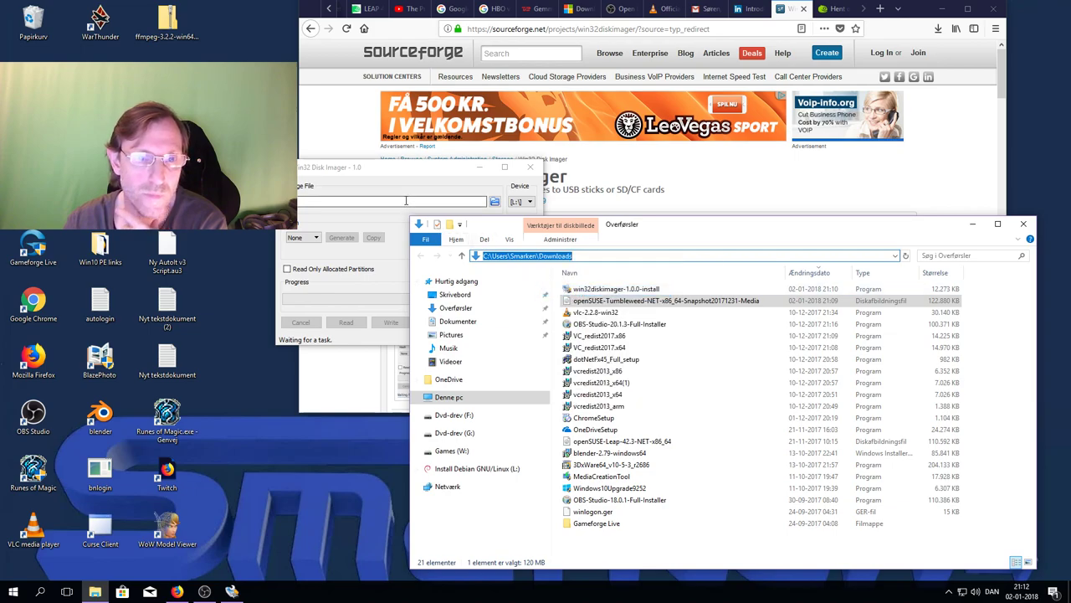
Browse for an image file in Win32 Disk Imager and try to go to the copied Downloads folder path.
left_click(406, 201)
right_click(406, 201)
left_click(433, 263)
left_click(493, 203)
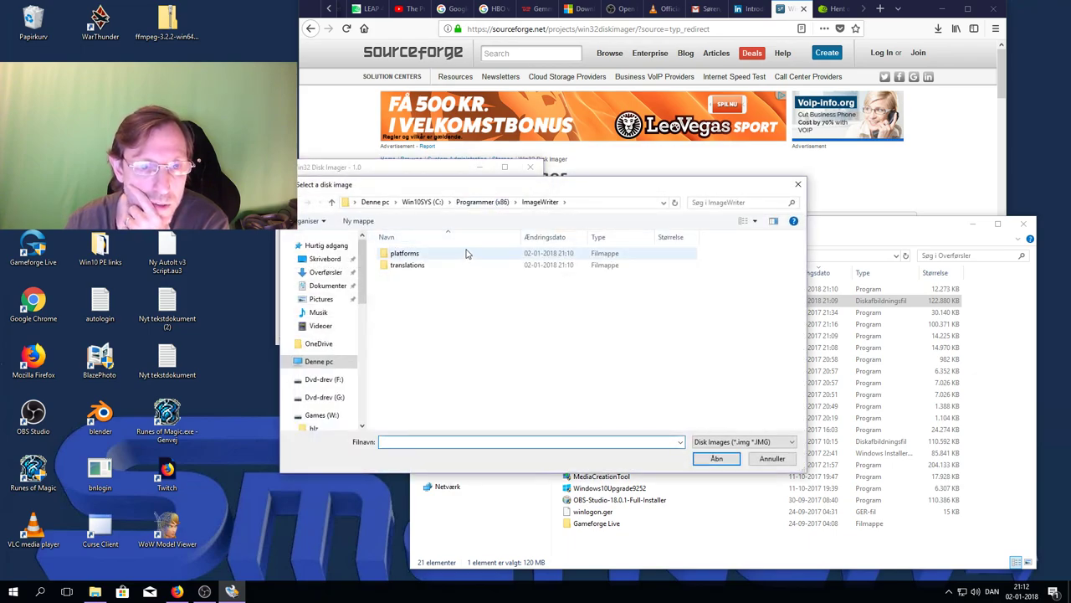
left_click(575, 206)
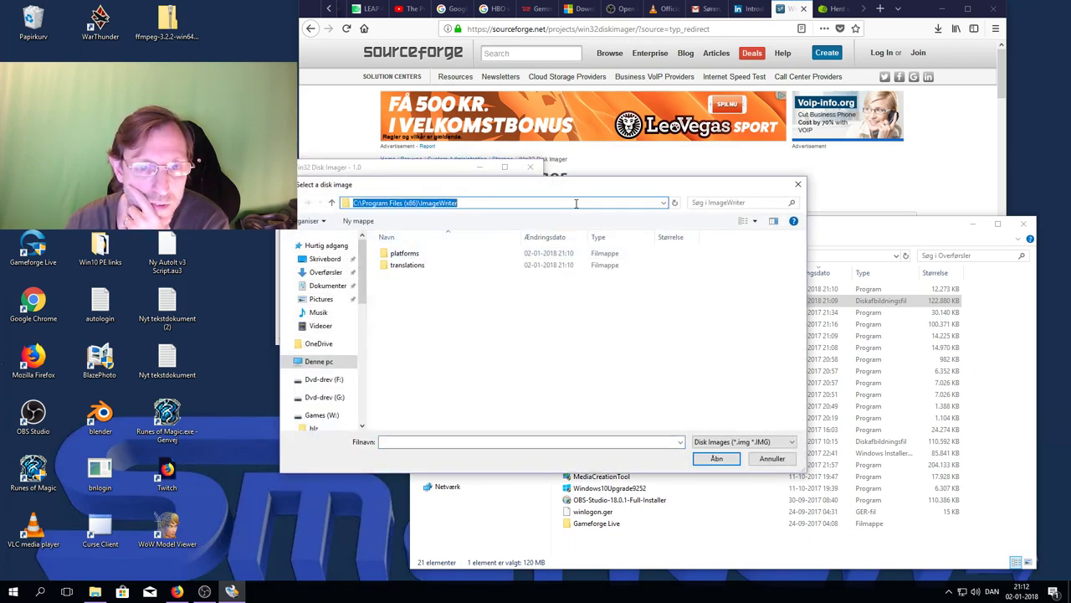
key("ctrl+v")
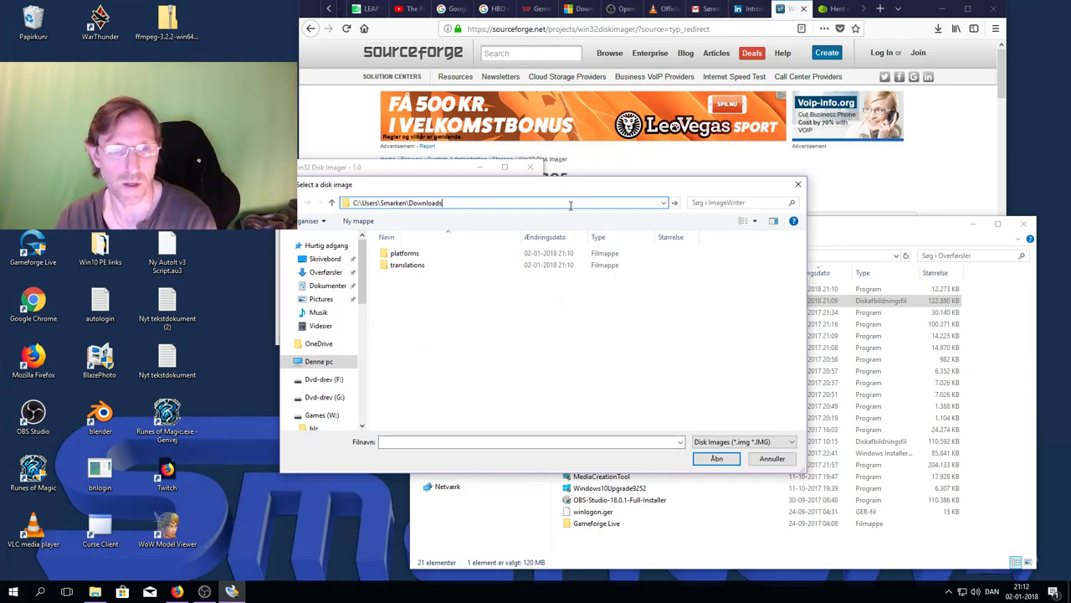
left_click(717, 458)
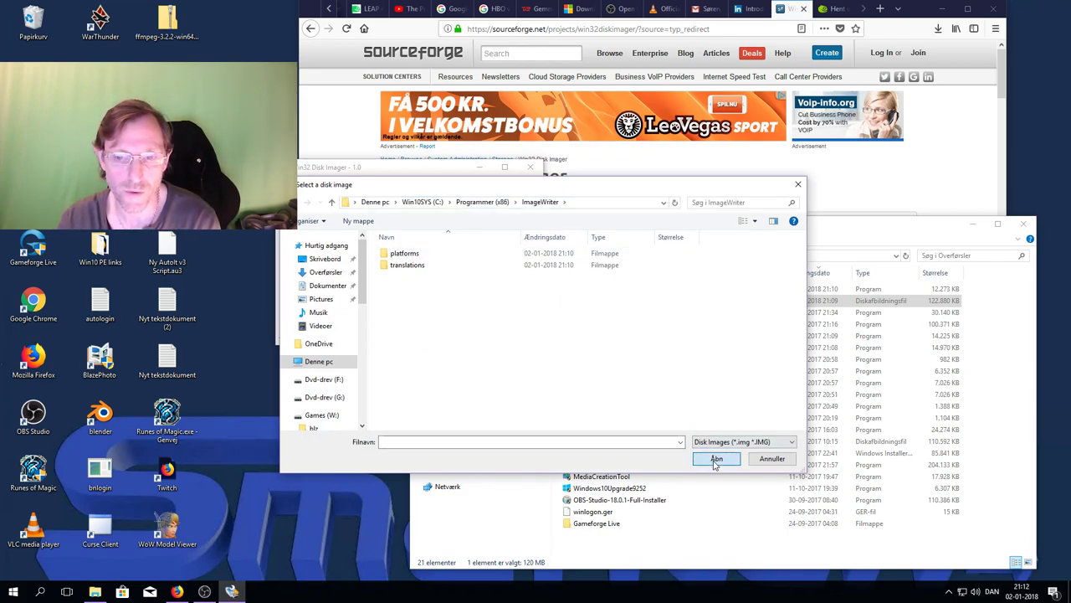
Set the image selection dialog to show all file types (*.*) and go to the Downloads folder using the copied path.
left_click(747, 441)
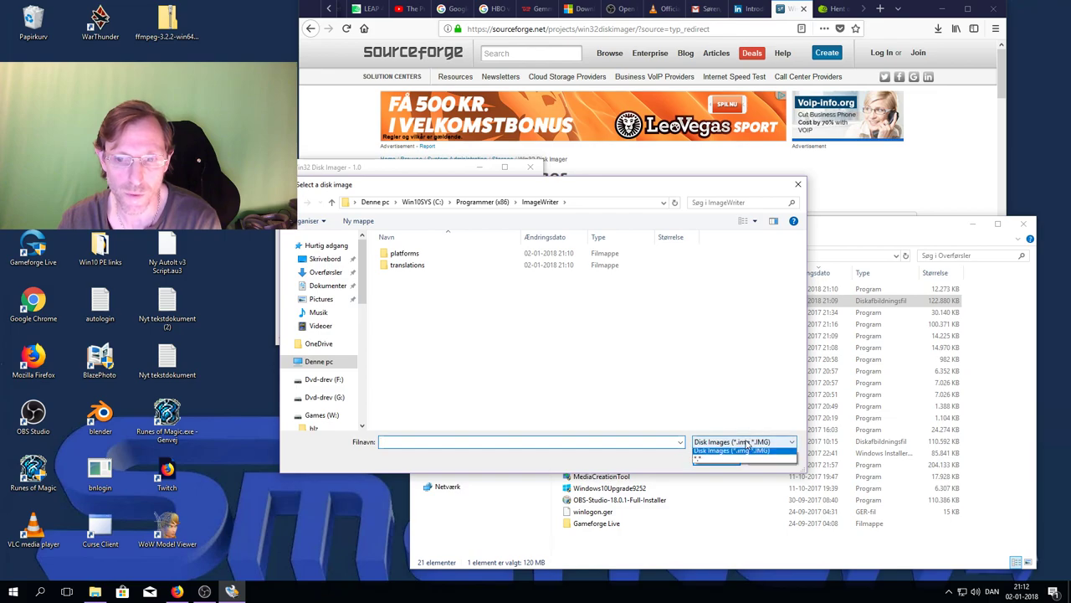
left_click(718, 461)
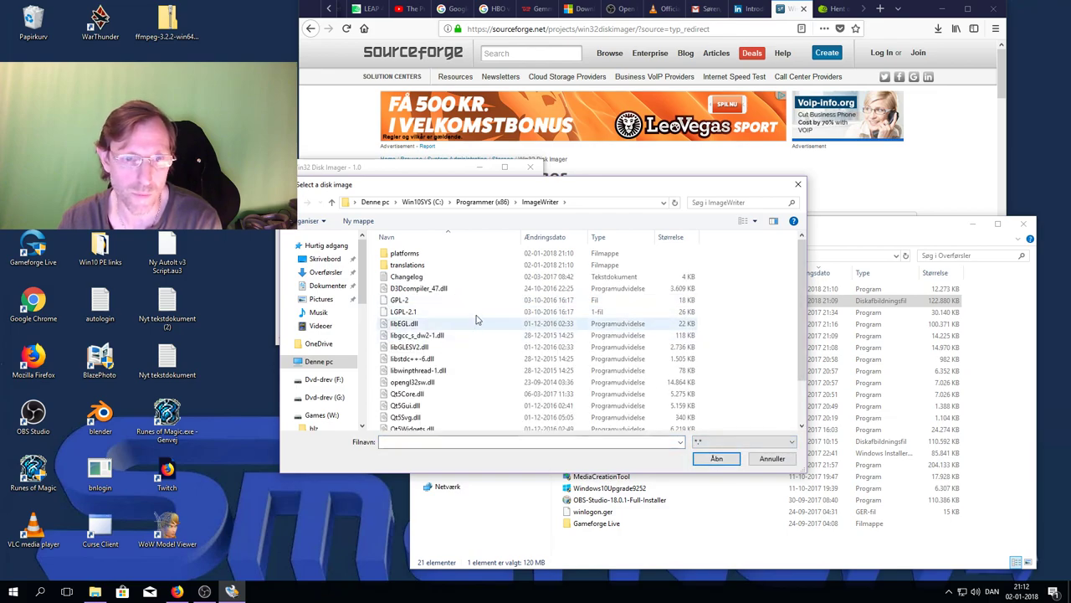
left_click(581, 202)
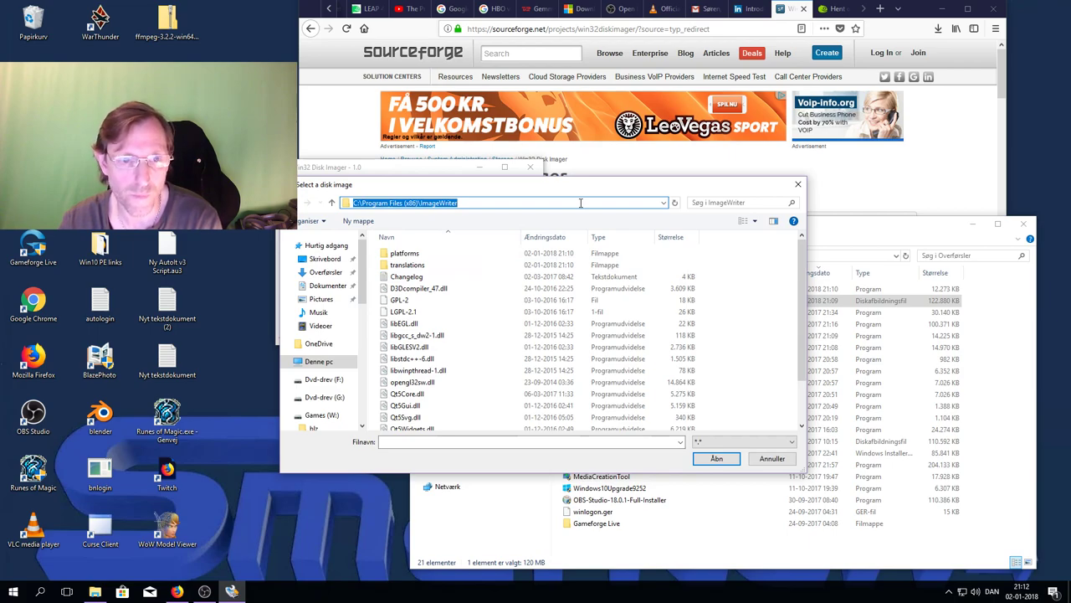
key("ctrl+v")
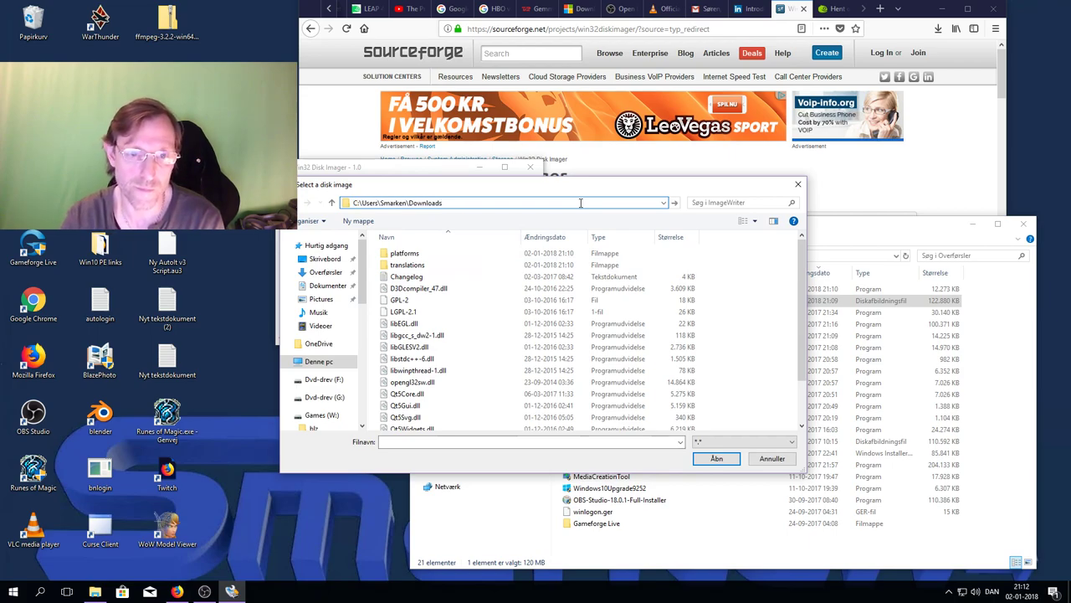
type("\\")
key("Return")
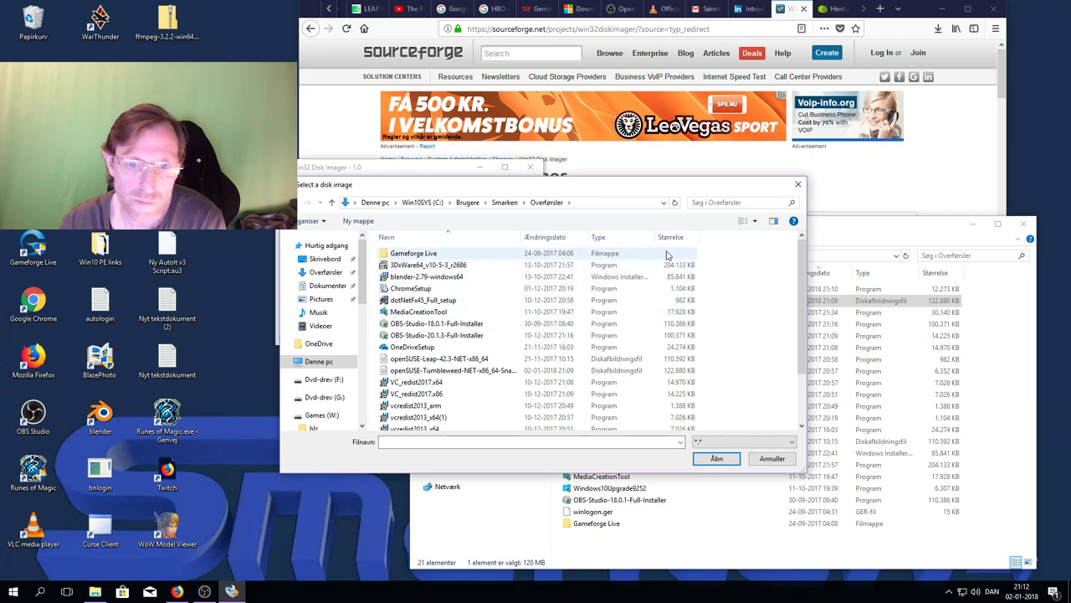
Sort the Downloads files by modification date and load openSUSE-Tumbleweed-NET-x86_64-Snapshot20171231-Media as the image file.
left_click(568, 239)
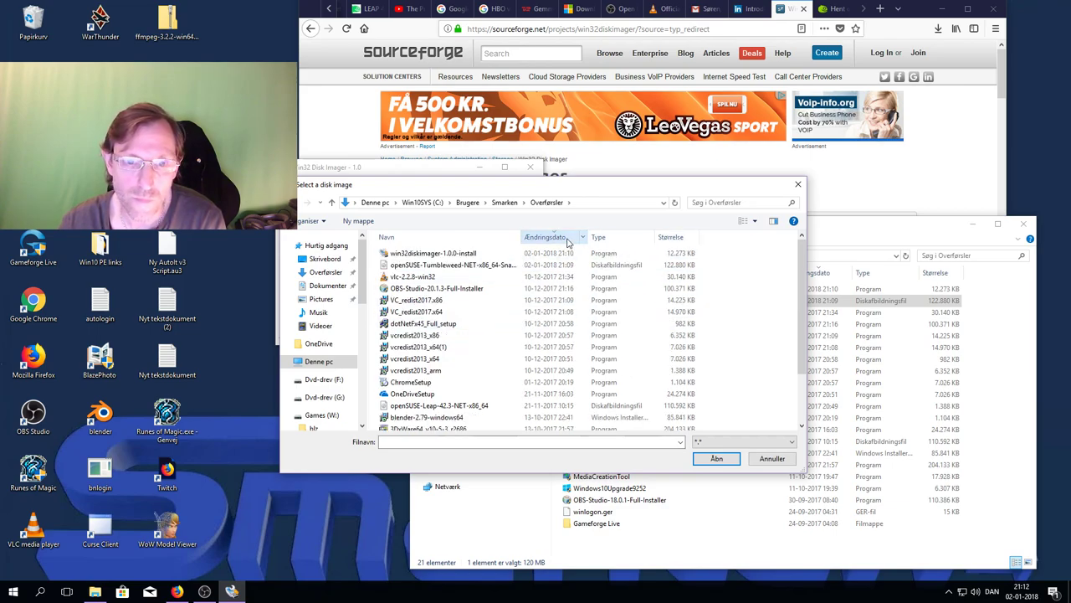
left_click(504, 266)
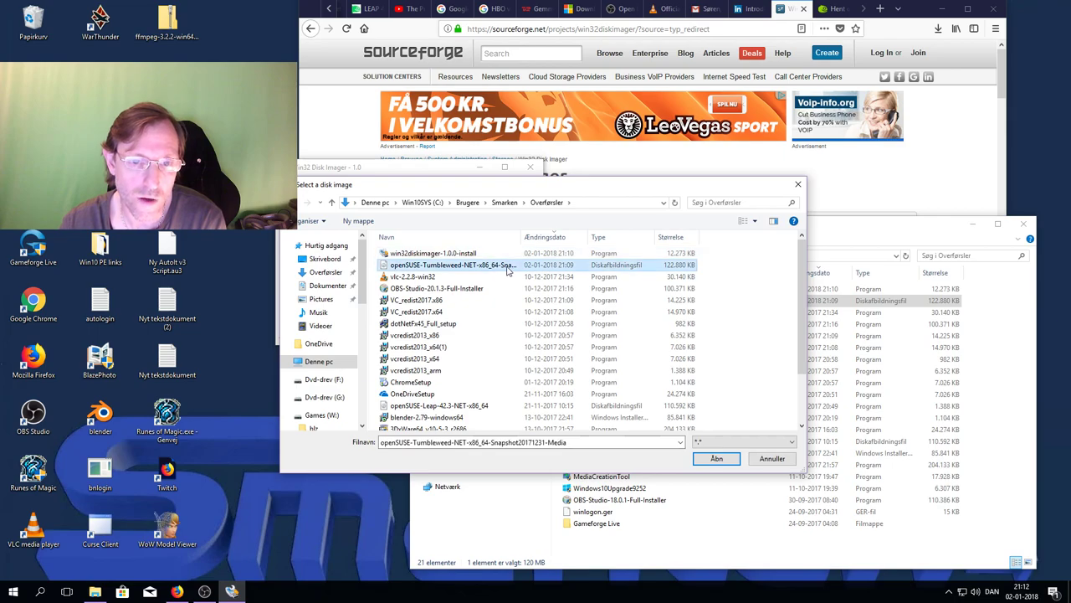
left_click(716, 460)
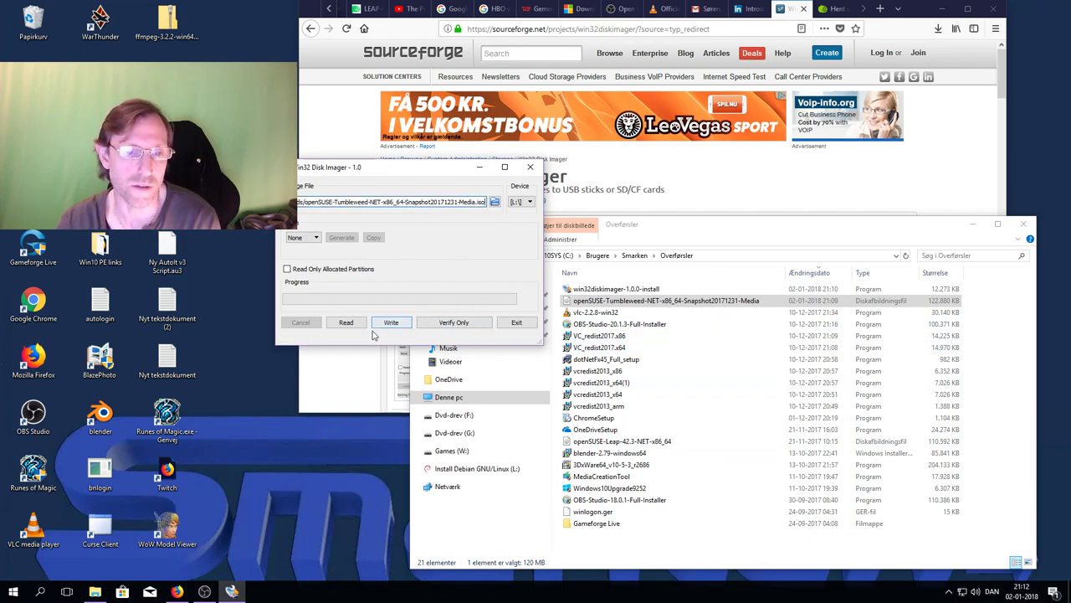
Keep the hash type at None and write the image to device L:\, accepting the overwrite and closing the completion notice.
left_click(318, 238)
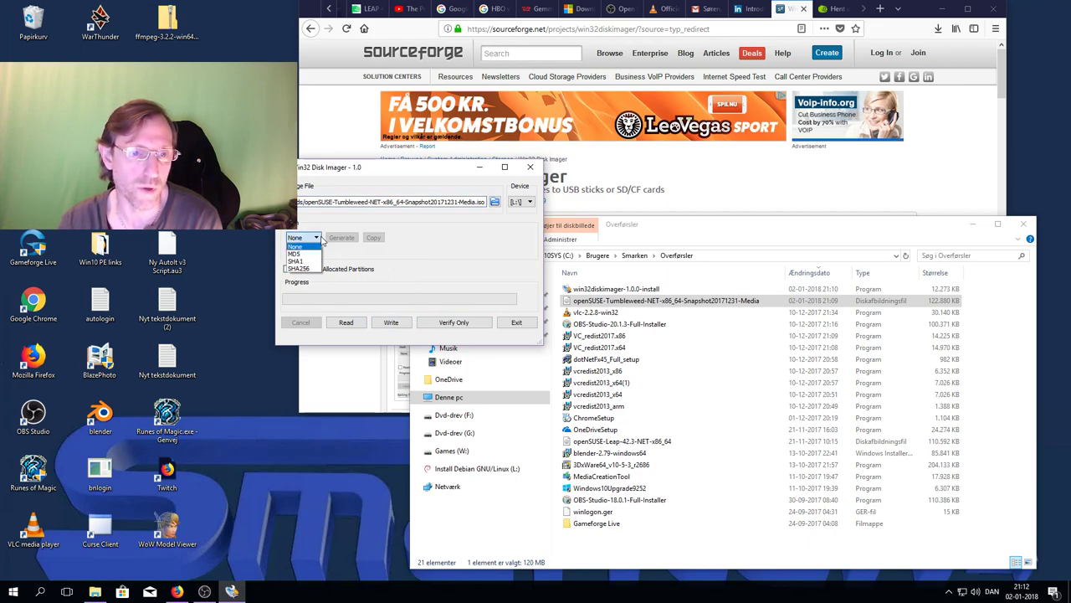
left_click(322, 240)
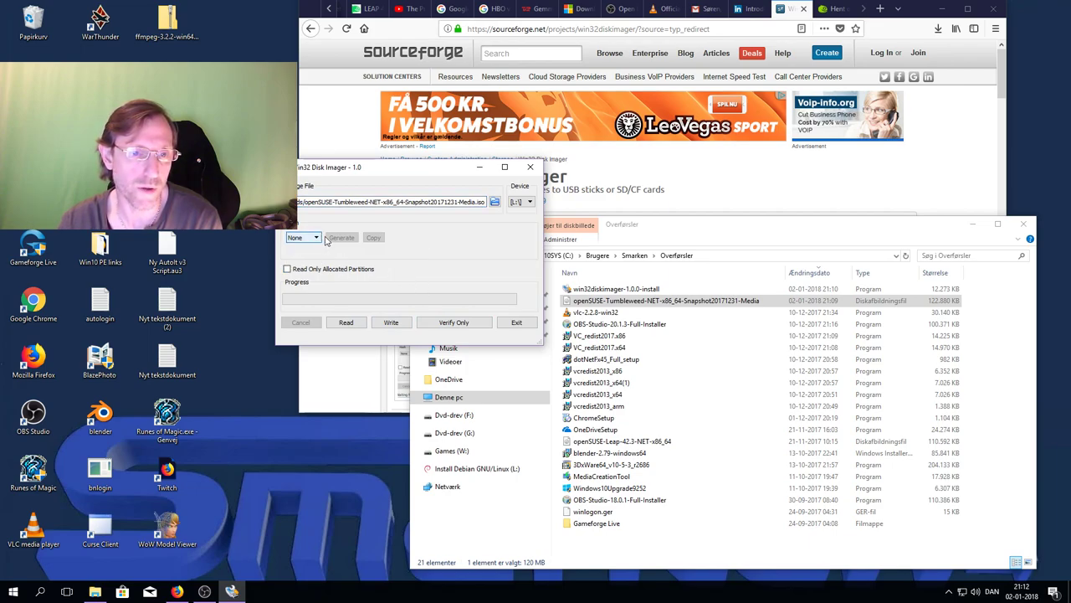
left_click(406, 321)
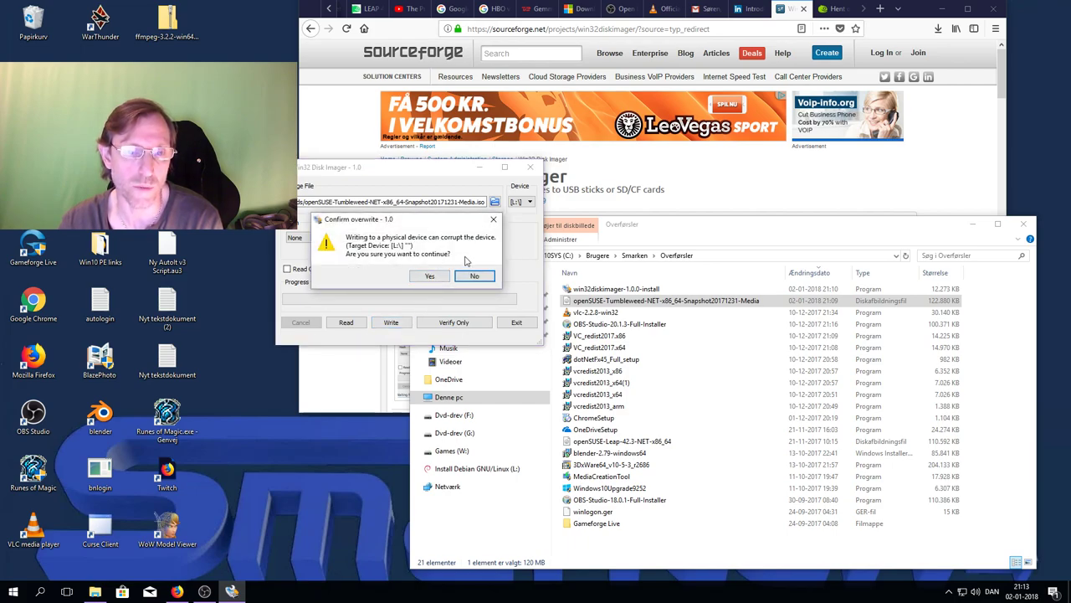
left_click(431, 277)
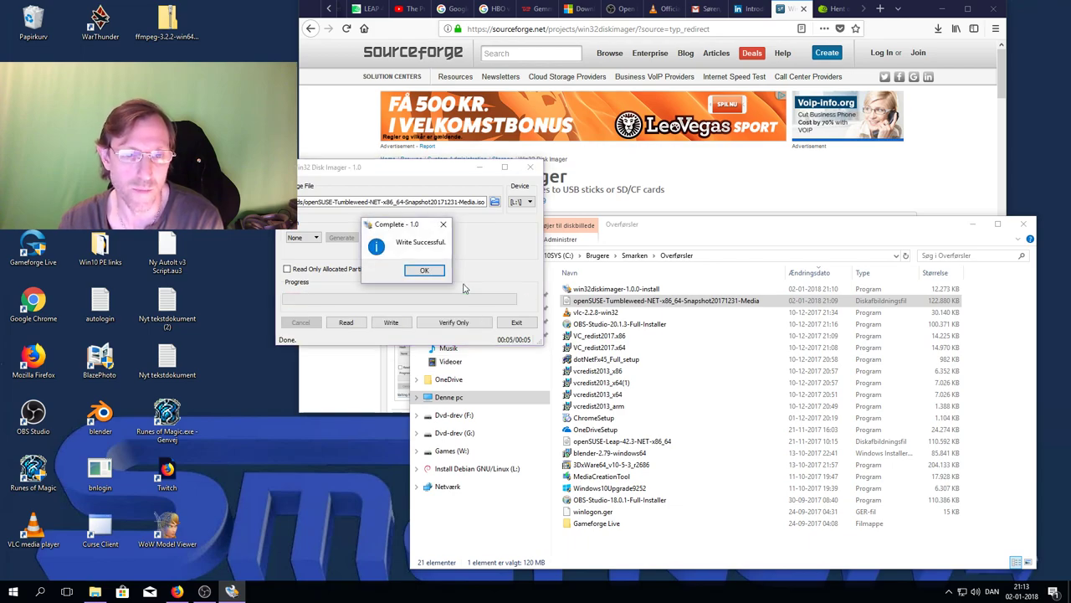
left_click(425, 270)
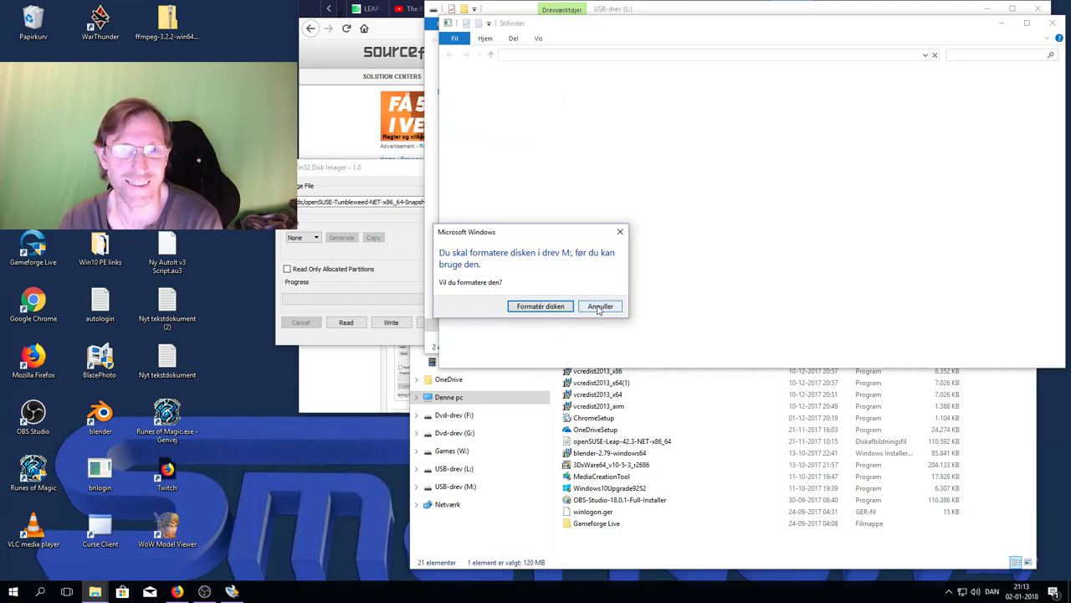
Decline to format drive M:, then inspect the contents of USB drive L: and close its window.
left_click(599, 307)
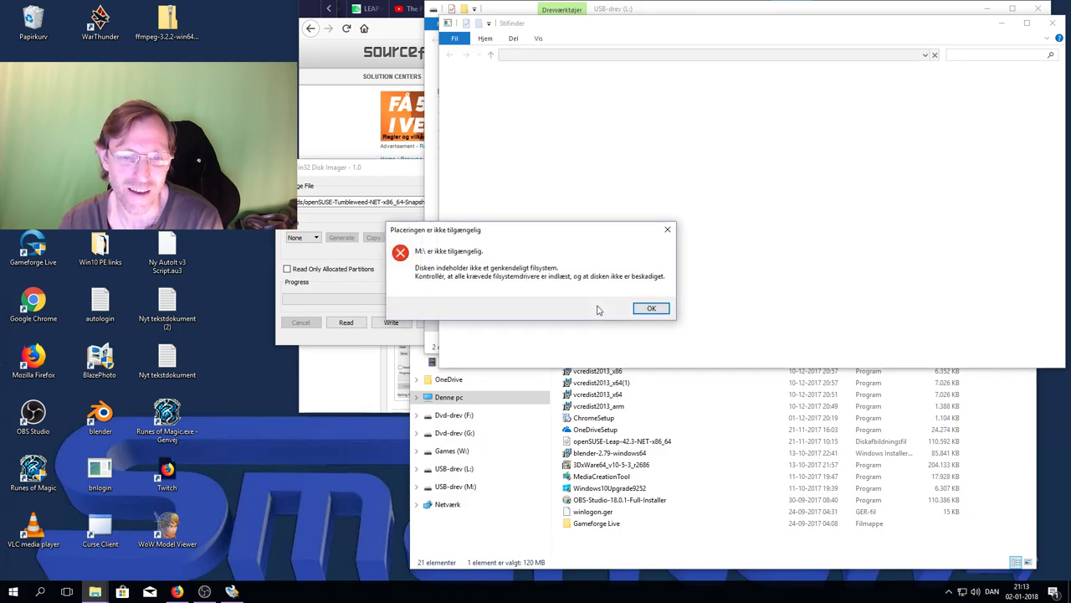
left_click(666, 309)
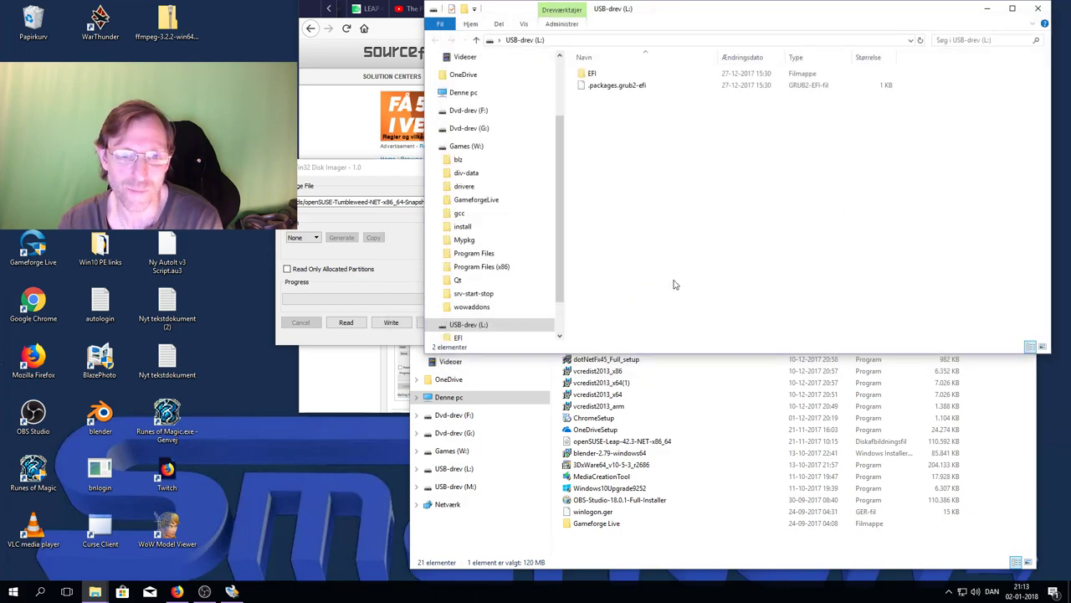
left_click_drag(561, 288, 559, 317)
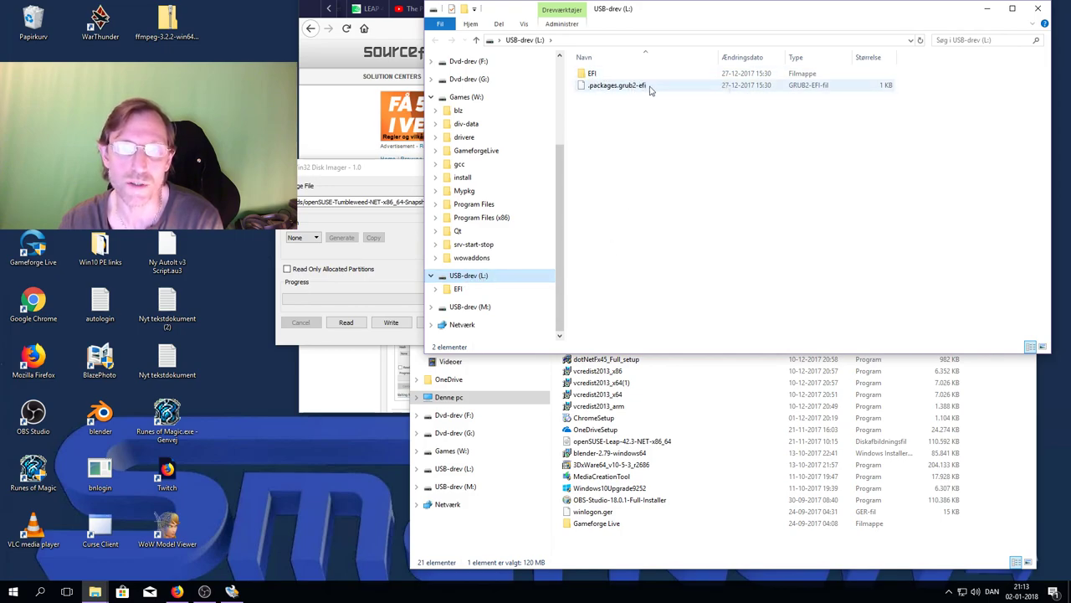
left_click(1037, 9)
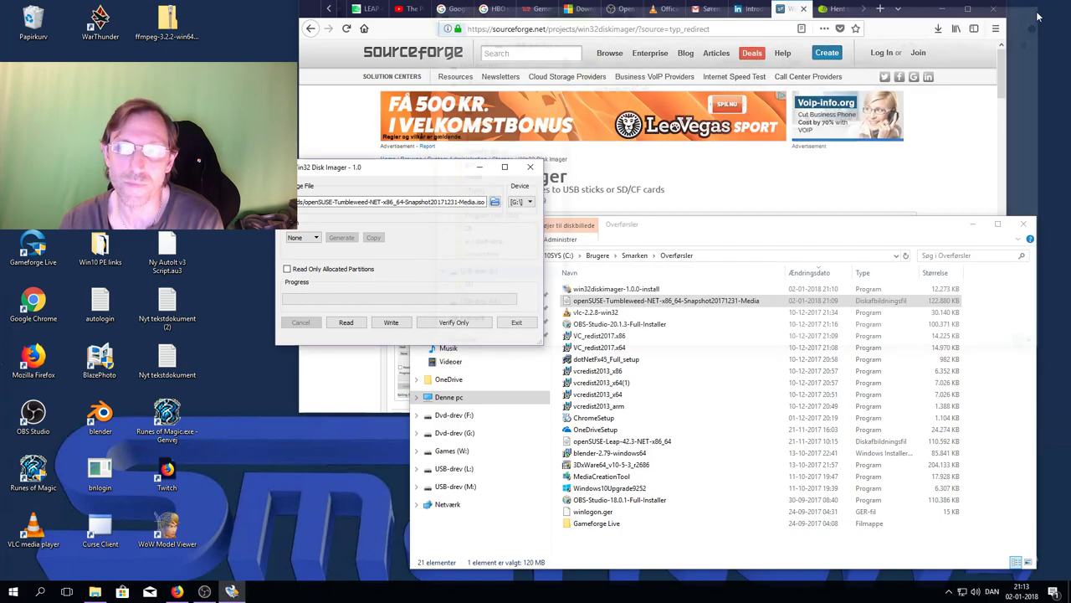
Close Win32 Disk Imager, the Downloads folder window and the browser.
left_click(530, 169)
left_click(1022, 223)
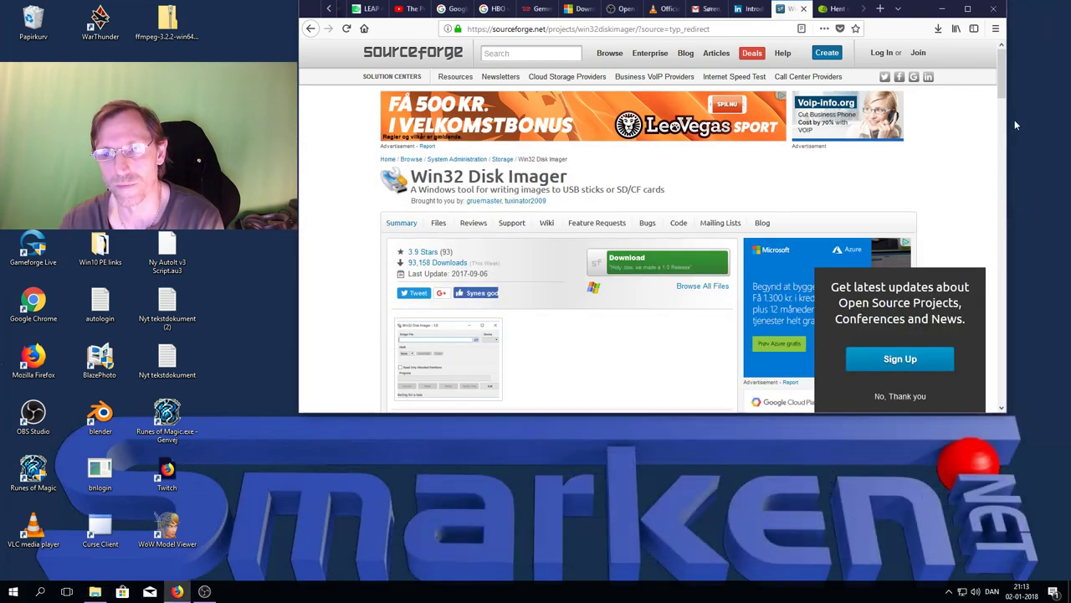
left_click(995, 8)
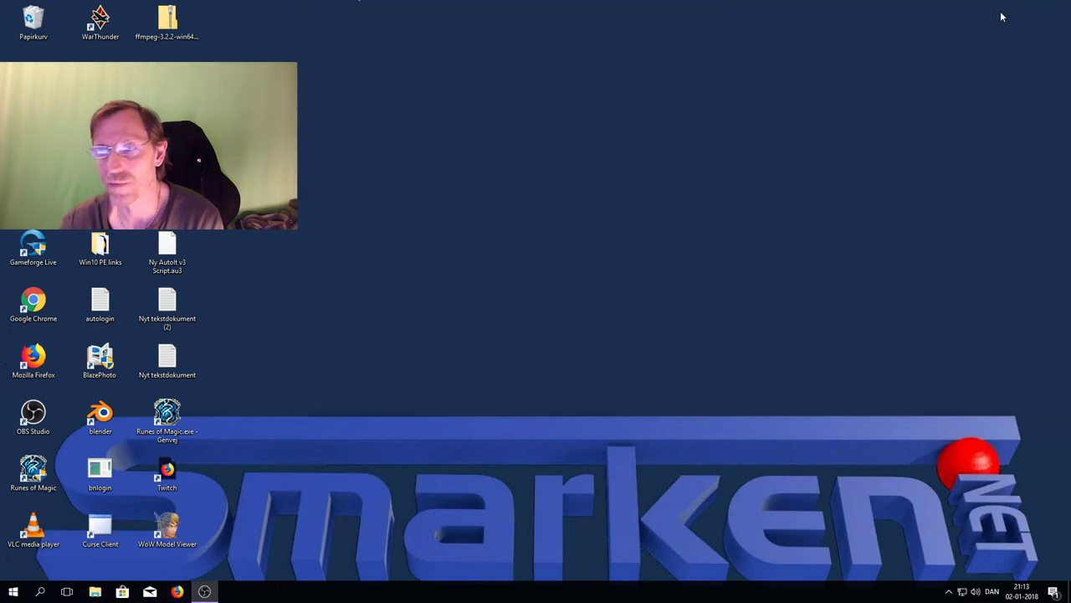